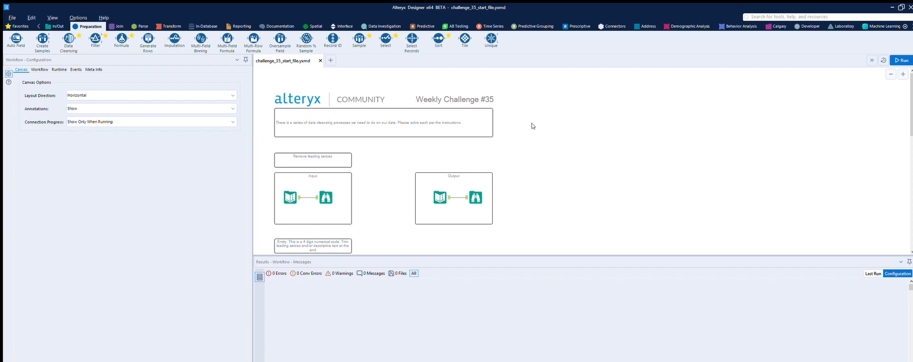
Review the challenge tasks, then examine the input and expected output data of the leading-zeroes section
scroll(533, 125, "down", 5)
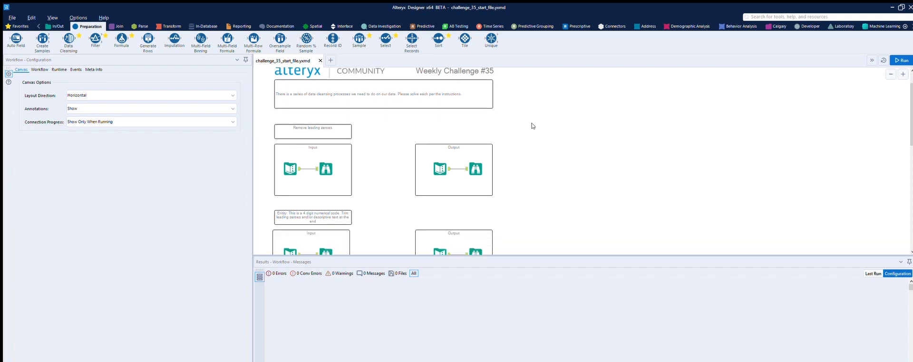
scroll(532, 125, "down", 2)
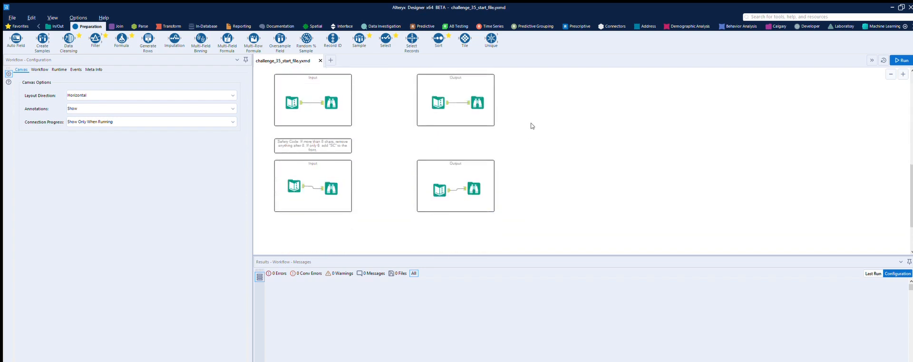
scroll(532, 126, "up", 5)
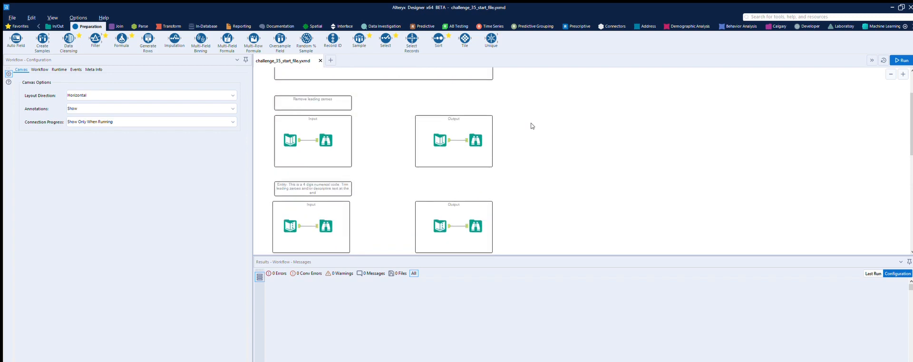
left_click(332, 98)
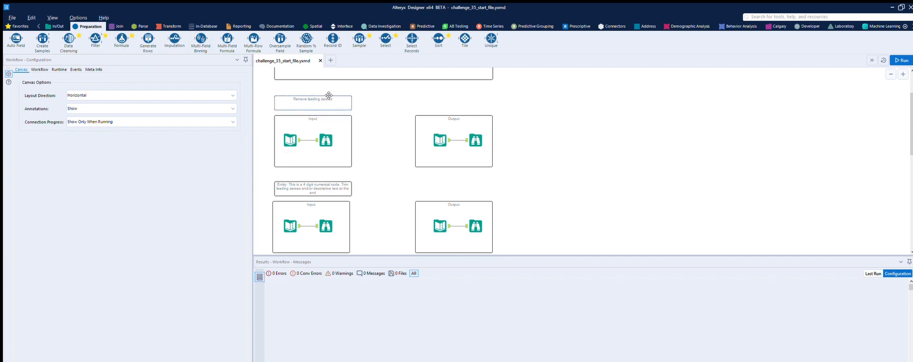
left_click(300, 129)
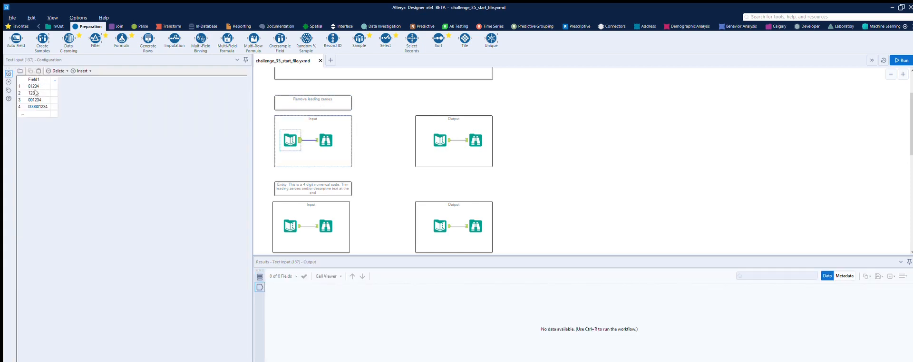
left_click(436, 137)
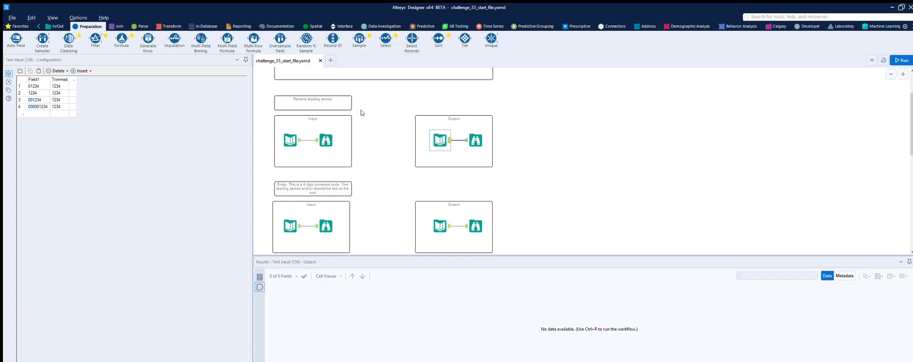
Add a Formula tool fed by the leading-zeroes Text Input and create an output column named Trimmed
left_click_drag(122, 39, 381, 140)
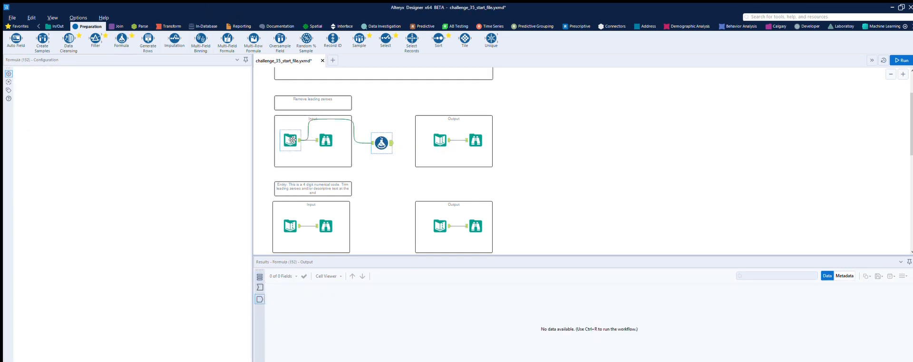
left_click(59, 78)
left_click(56, 75)
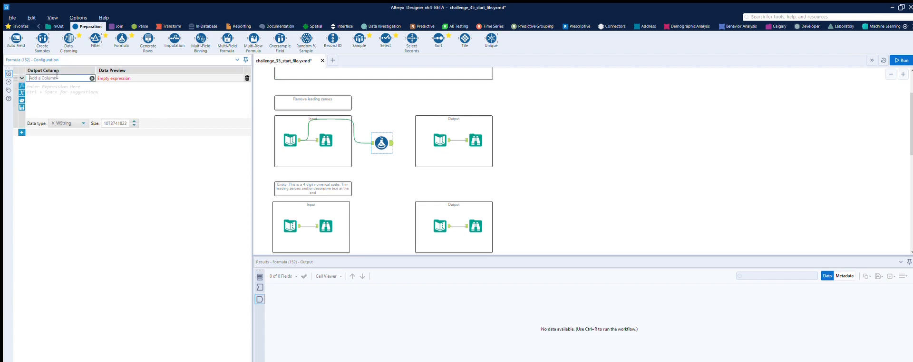
type("Trimmed")
Set the Trimmed column's expression to Trim([Field1],'0')
left_click(21, 85)
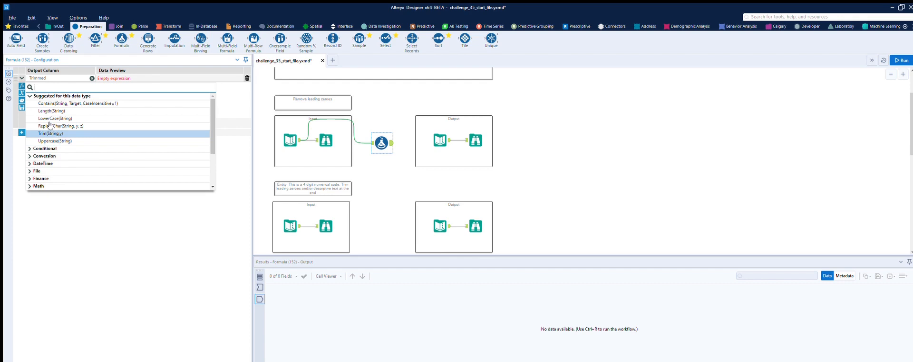
key("Return")
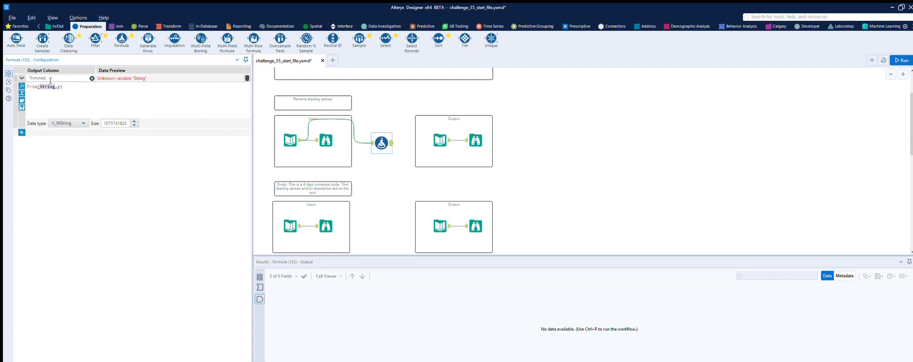
type("[")
key("Return")
key("BackSpace")
type("'0'")
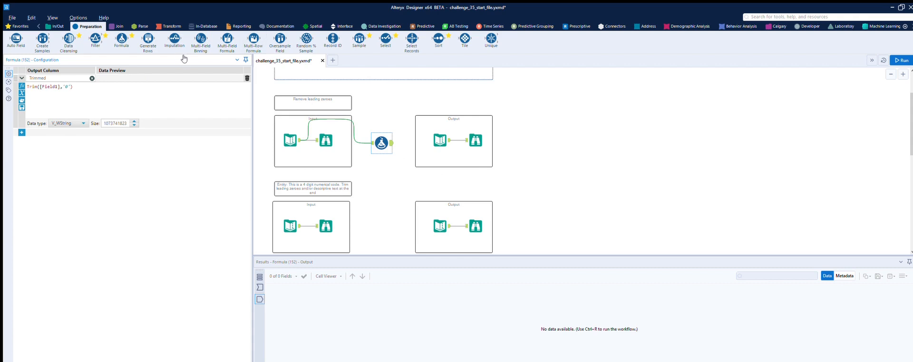
Attach a Browse tool to the Formula tool's output and run the workflow
left_click(58, 26)
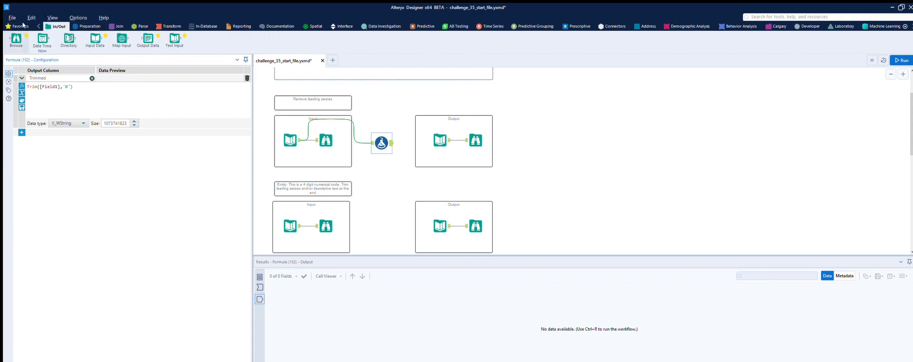
left_click_drag(16, 38, 411, 142)
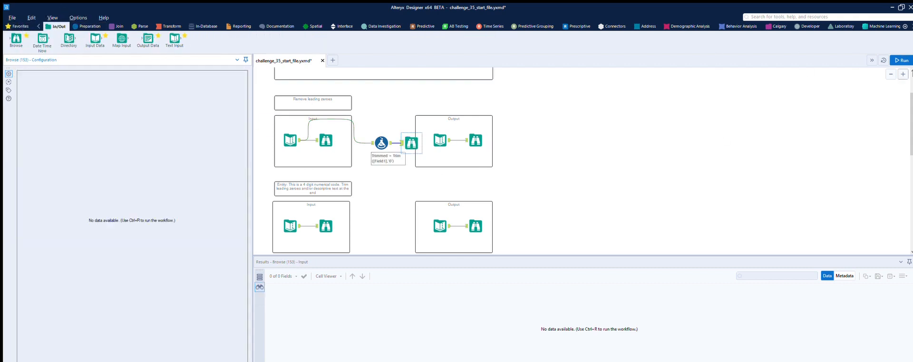
key("ctrl+r")
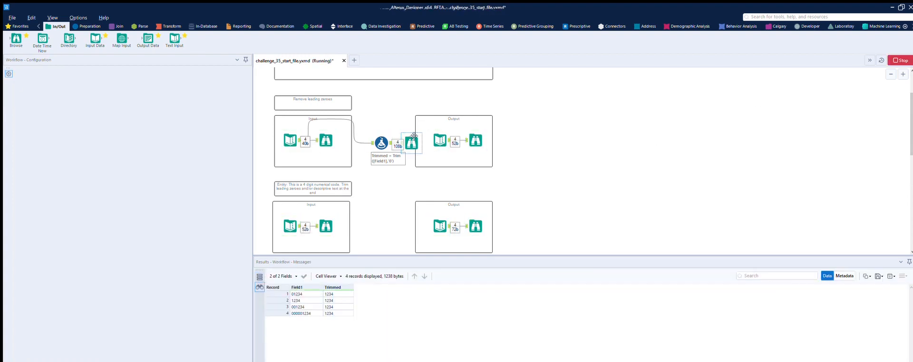
Compare the new Browse results with the expected output of the leading-zeroes section
left_click(475, 137)
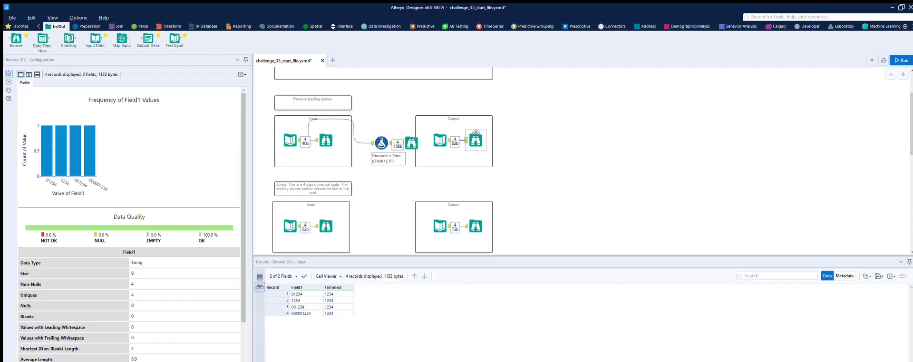
left_click(412, 141)
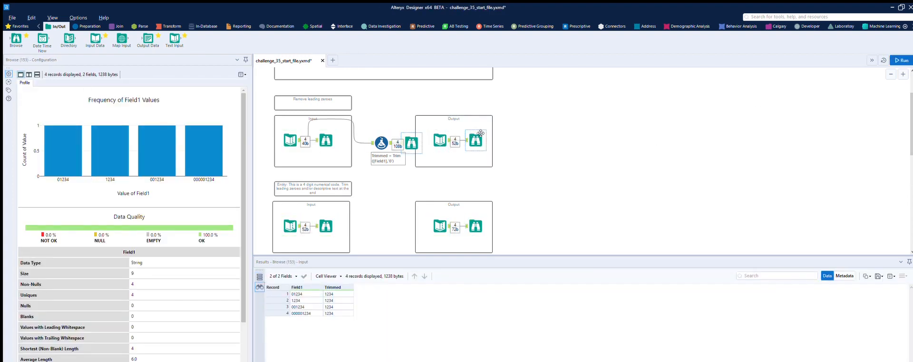
left_click(474, 134)
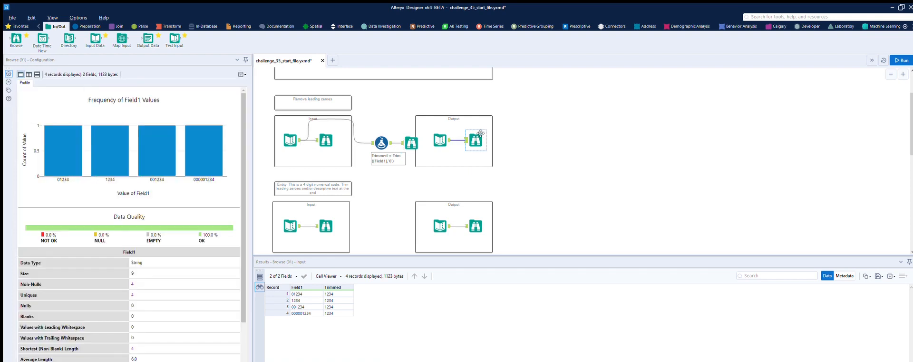
left_click(412, 134)
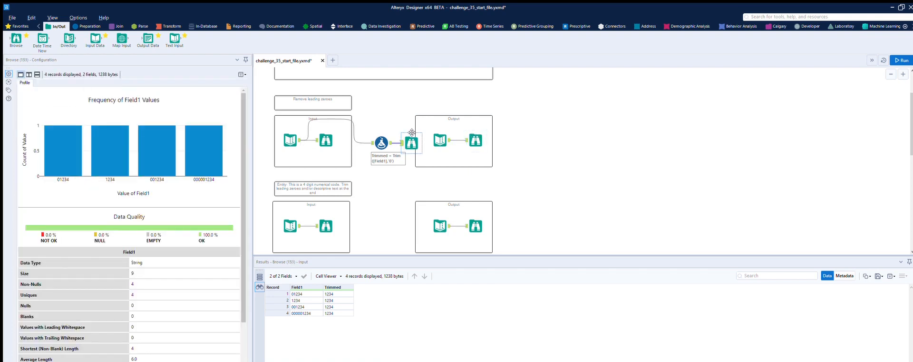
left_click(476, 140)
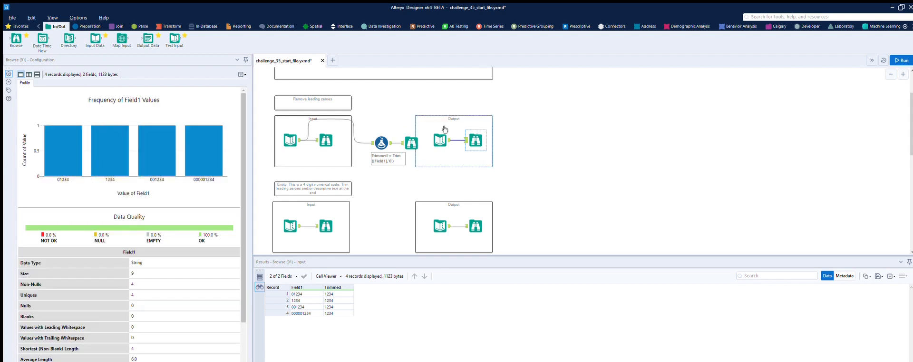
Examine the input and expected output data of the Entity section
scroll(417, 119, "down", 2)
scroll(417, 119, "down", 1)
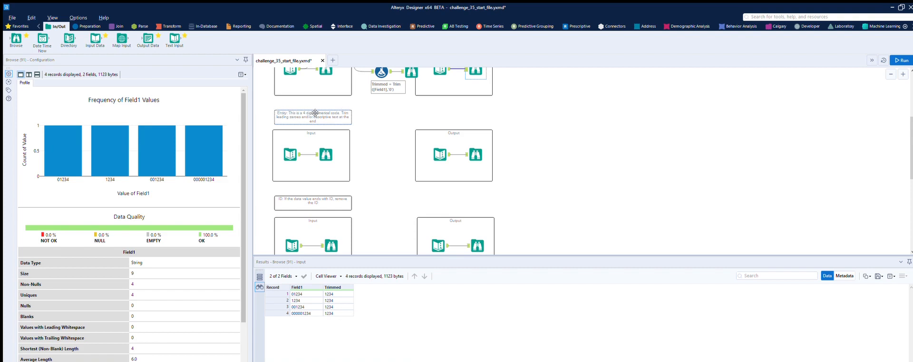
left_click(296, 149)
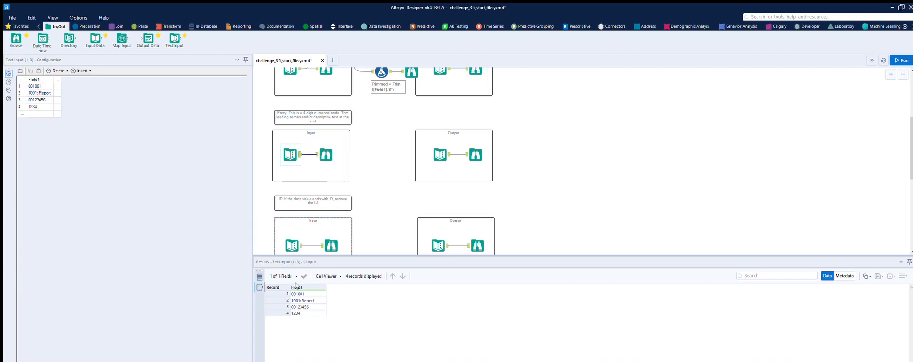
left_click(449, 145)
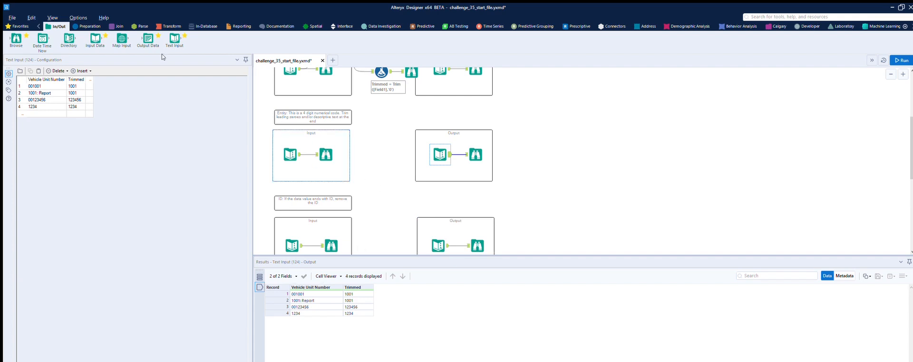
Place a Formula tool between the Entity section's input and output boxes and connect it to the Text Input
left_click(19, 27)
left_click_drag(174, 39, 376, 175)
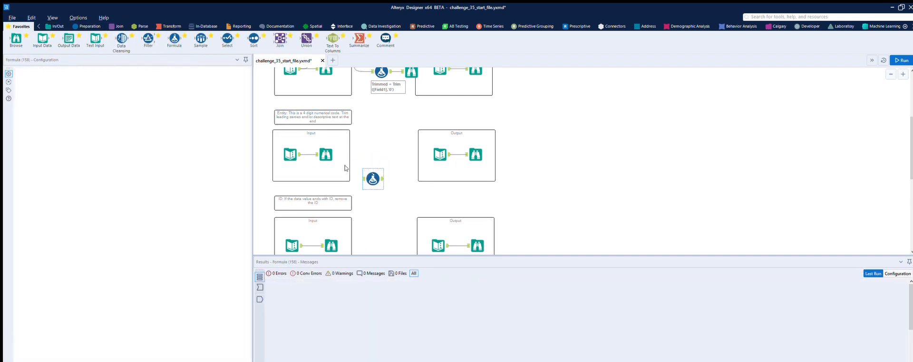
left_click_drag(301, 154, 364, 178)
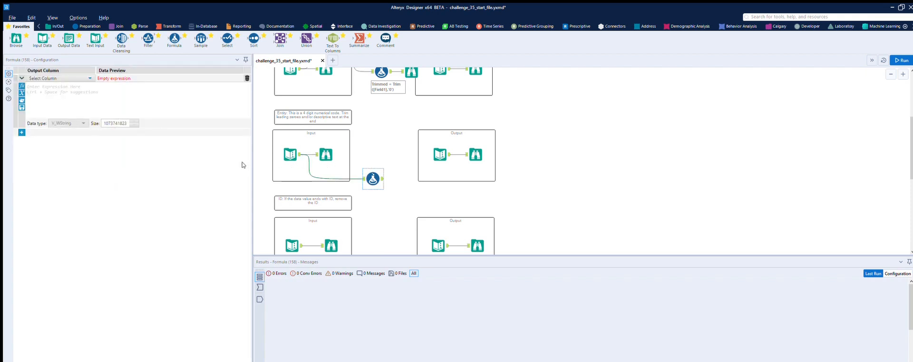
Check the expected column name in the Entity output and add an output column named Trimmed in the new Formula tool
left_click(60, 78)
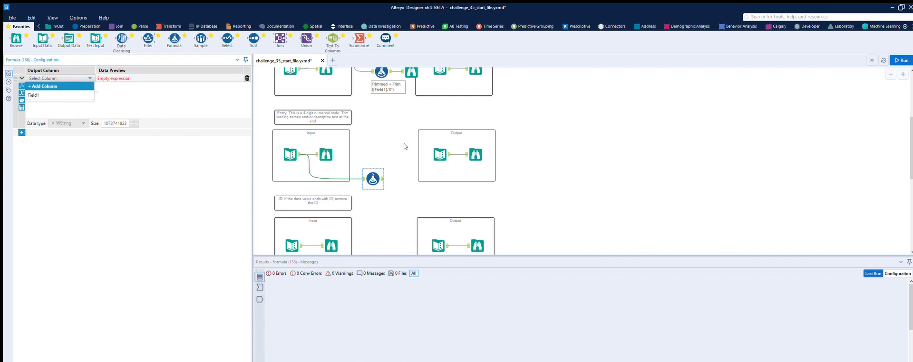
left_click(448, 145)
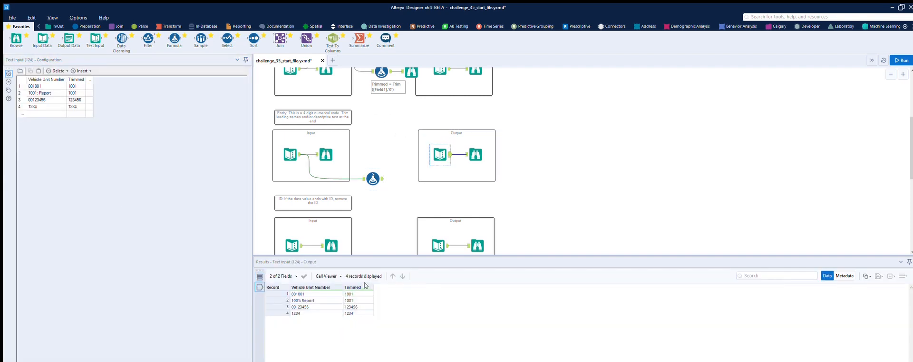
left_click(372, 177)
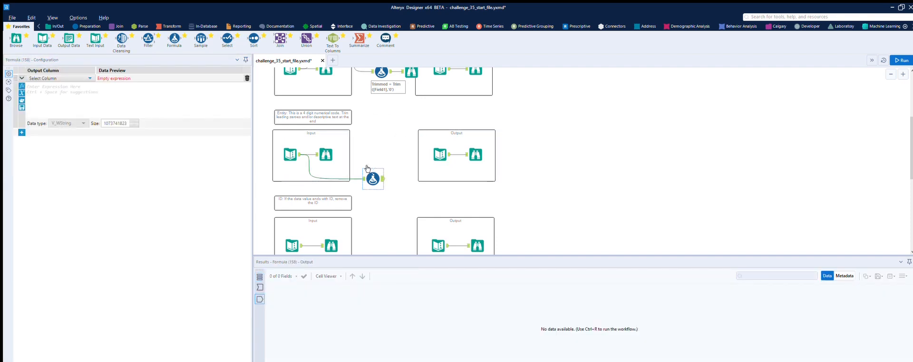
left_click(44, 78)
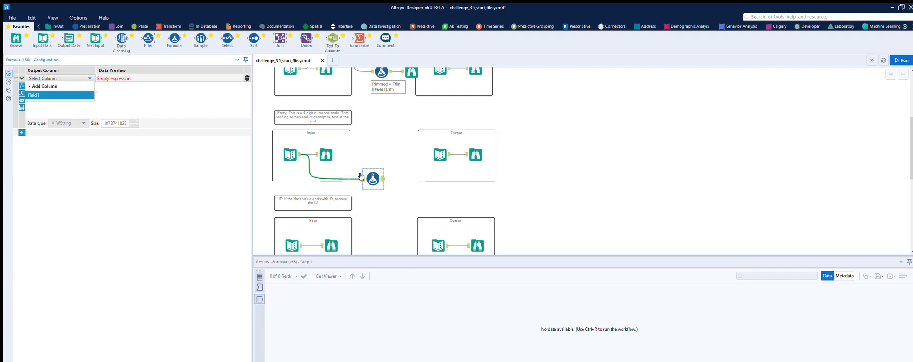
left_click(40, 86)
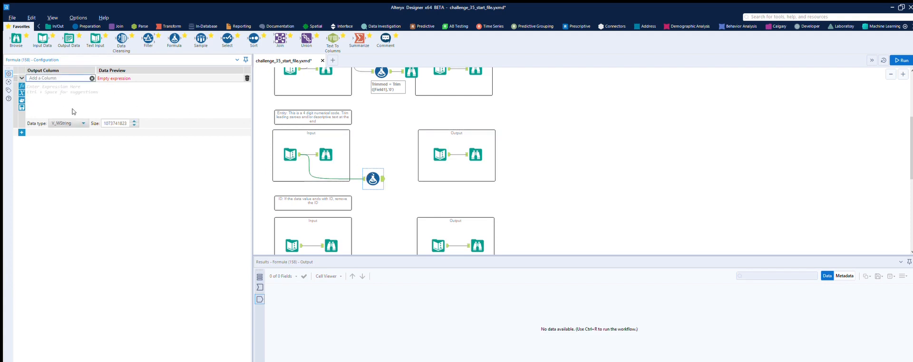
type("Trimmed")
Build the expression TrimLeft([Field1],'0') for the Trimmed column of the Entity section's Formula tool
left_click(22, 85)
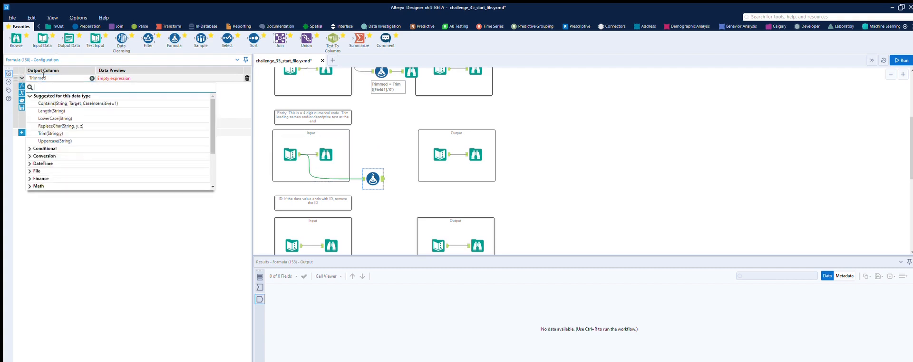
scroll(55, 136, "down", 3)
left_click(30, 178)
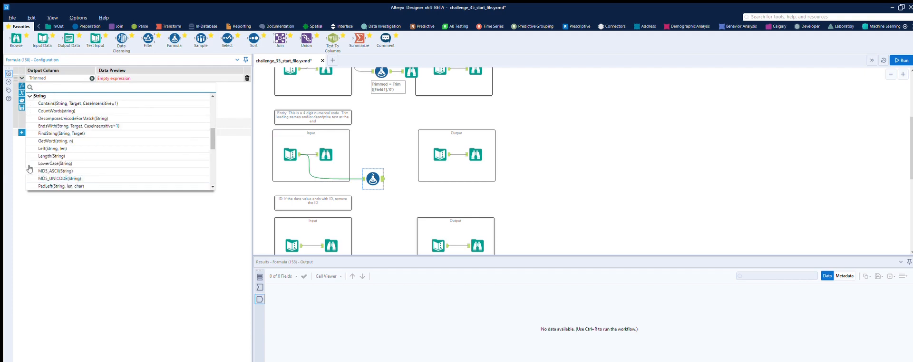
scroll(57, 133, "down", 8)
scroll(57, 133, "down", 2)
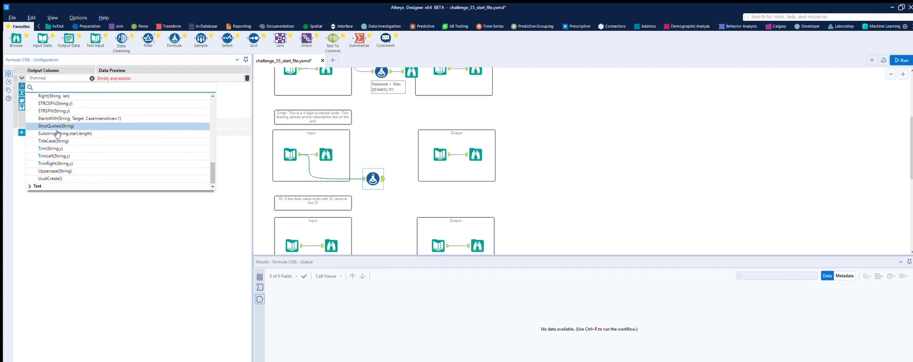
left_click(53, 155)
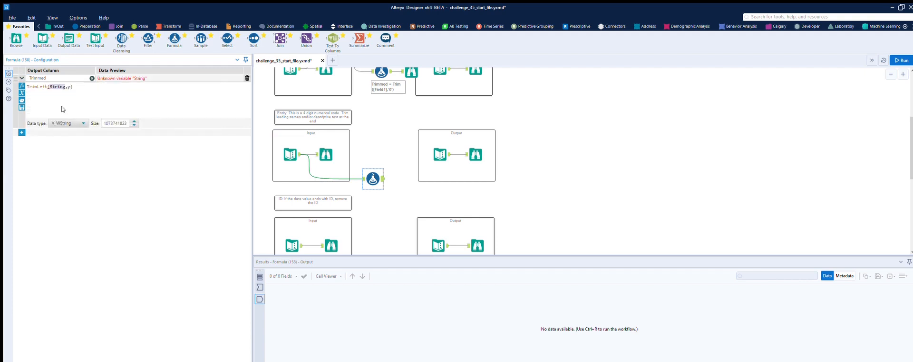
type("[Field1]")
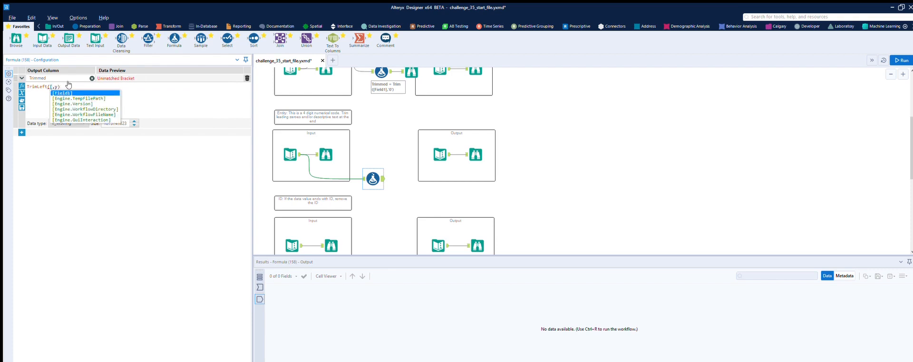
key("Return")
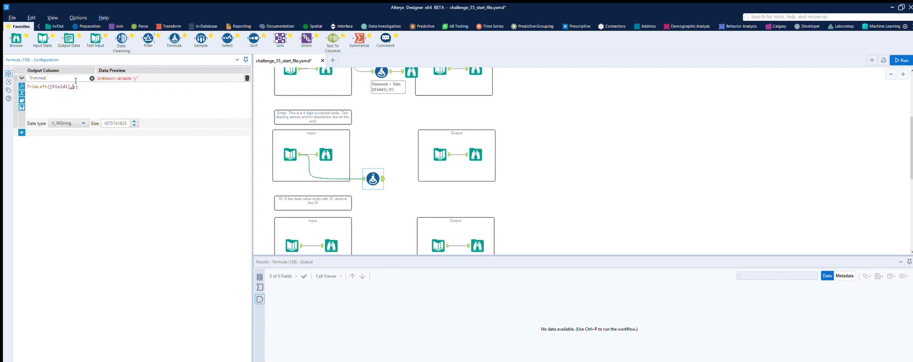
key("Delete")
type("'0'")
Run the workflow and compare the Entity section's Formula results with its expected output
left_click(904, 61)
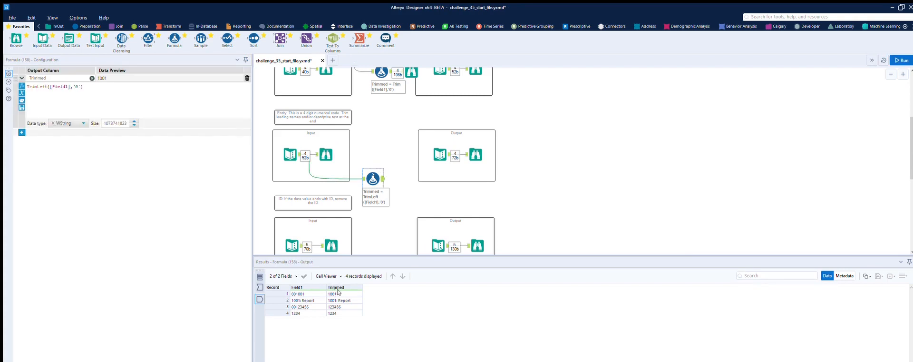
left_click(451, 146)
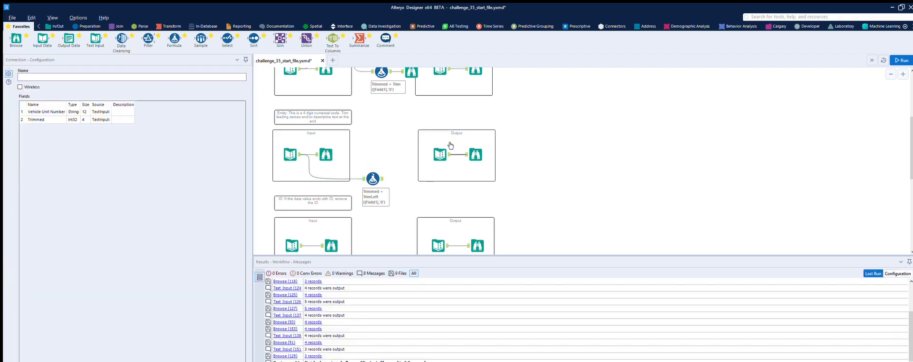
left_click(449, 145)
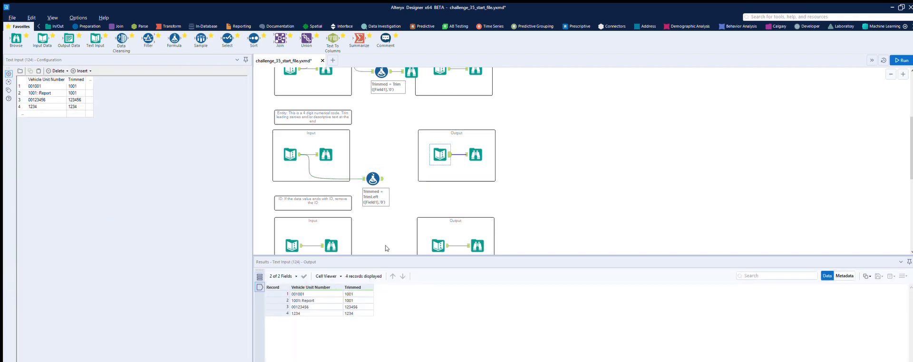
left_click(374, 178)
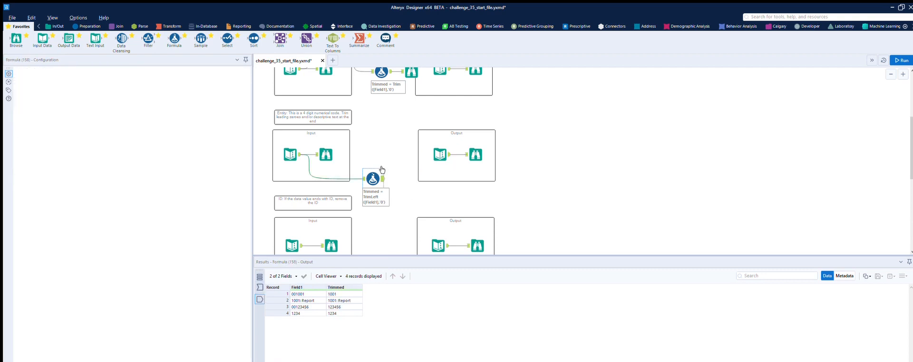
Attach a Text To Columns tool after the Entity Formula tool, splitting Trimmed on the ":" delimiter into 2 columns
left_click_drag(333, 39, 412, 185)
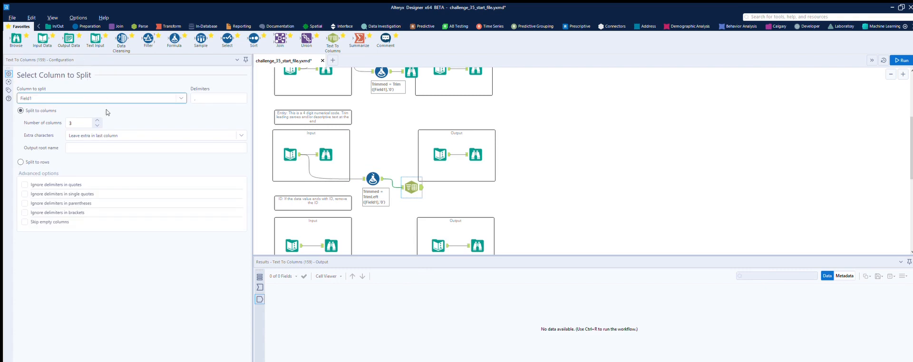
left_click(181, 97)
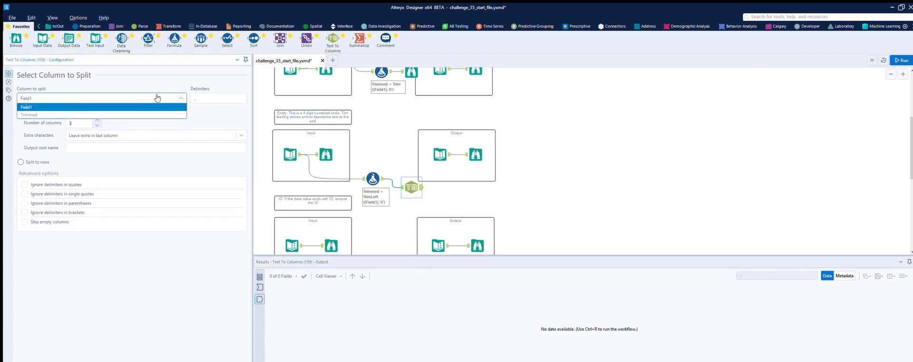
left_click(127, 109)
left_click(212, 93)
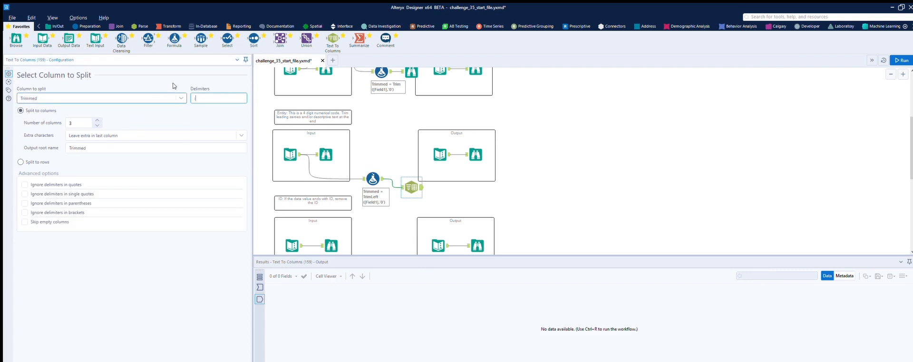
type(":")
left_click(97, 125)
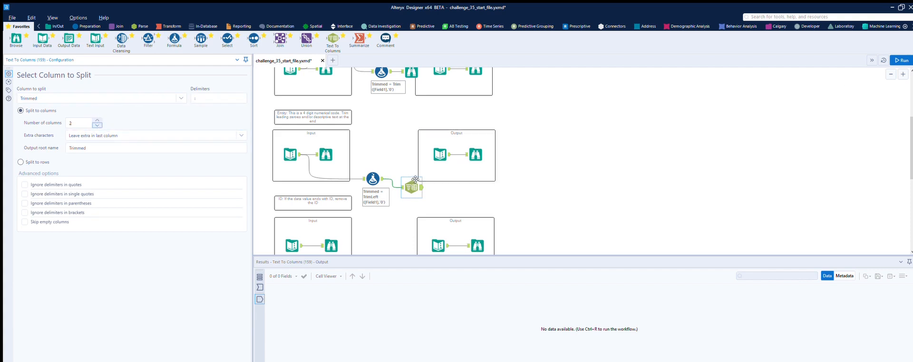
Attach a Select tool after Text To Columns, rename Trimmed1 as Trimmed and exclude the original Trimmed field
left_click_drag(226, 38, 450, 187)
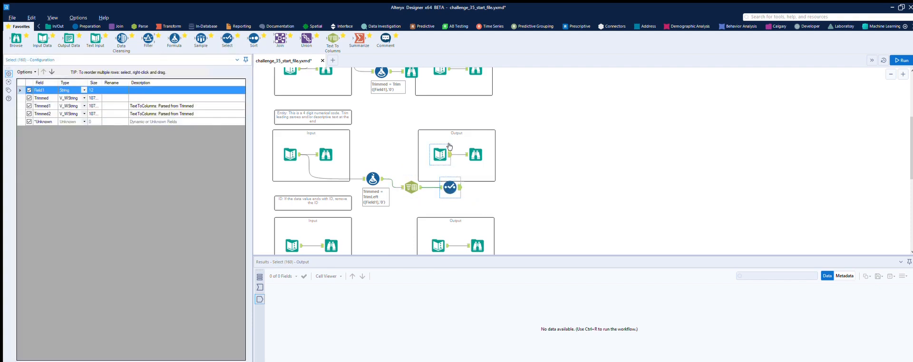
left_click(141, 90)
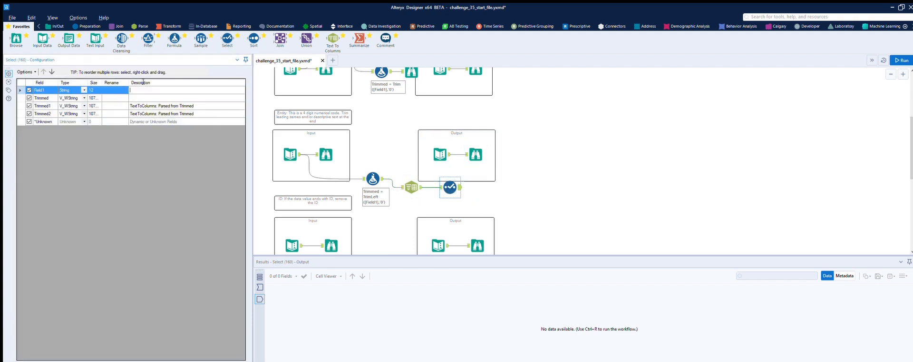
left_click(112, 114)
key("Up")
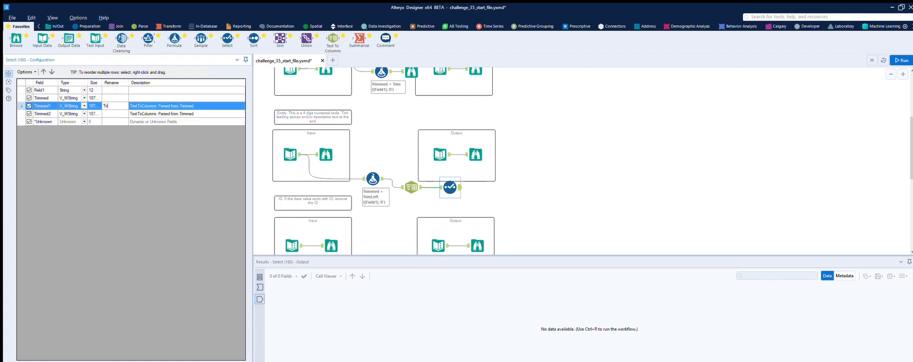
left_click(29, 98)
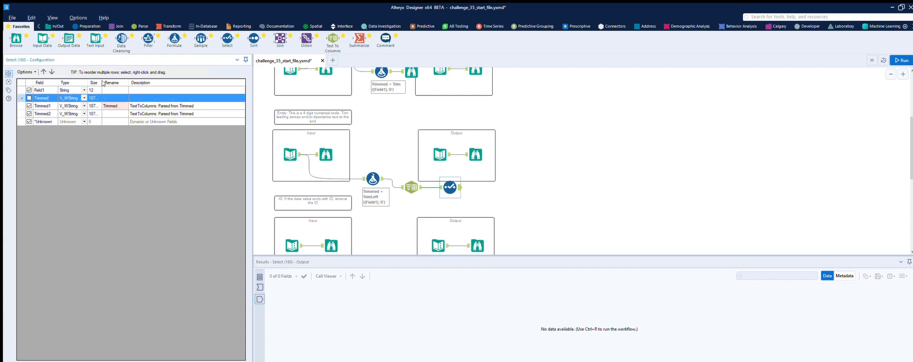
Check the column names in the Entity section's expected output and rename Field1 as Vehile Unit Number in the Select tool
left_click(475, 149)
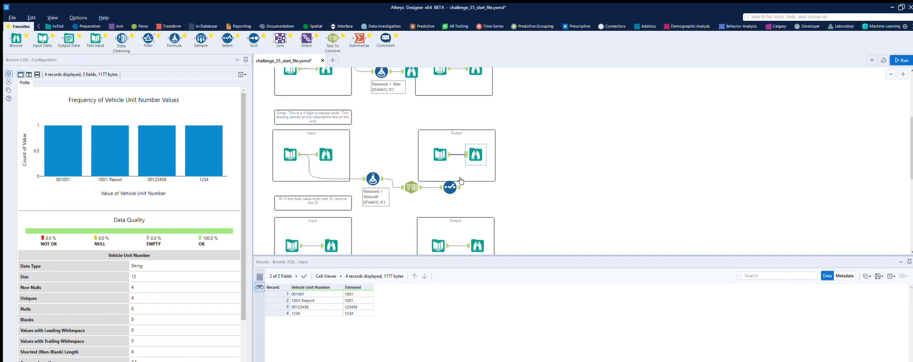
left_click(450, 187)
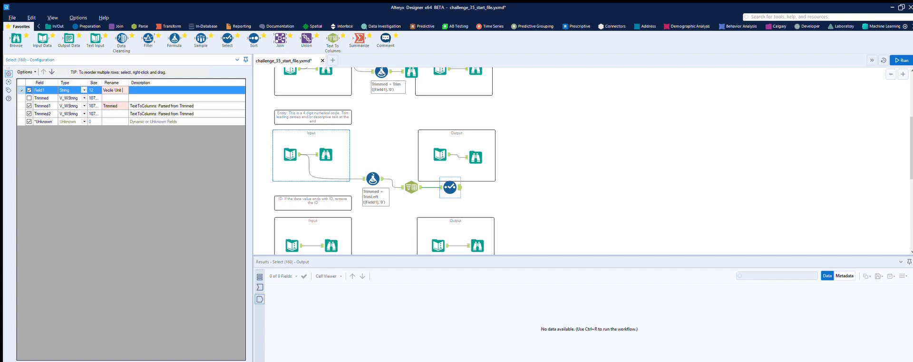
type("Vecile Unit Number")
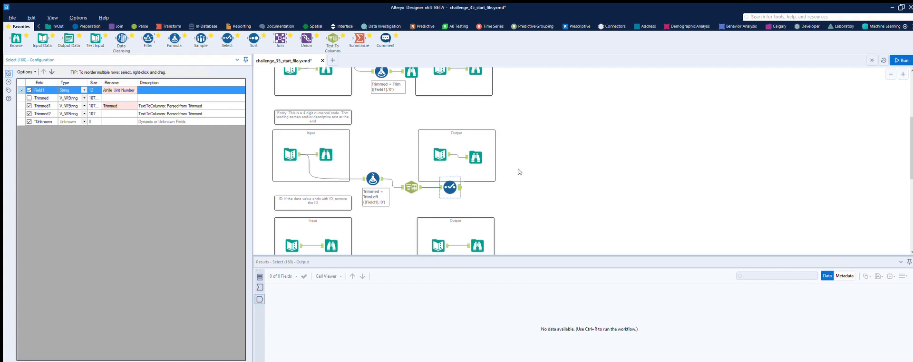
Attach a Browse tool after the Select tool, run the workflow and compare its results with the expected Entity output
left_click(492, 183)
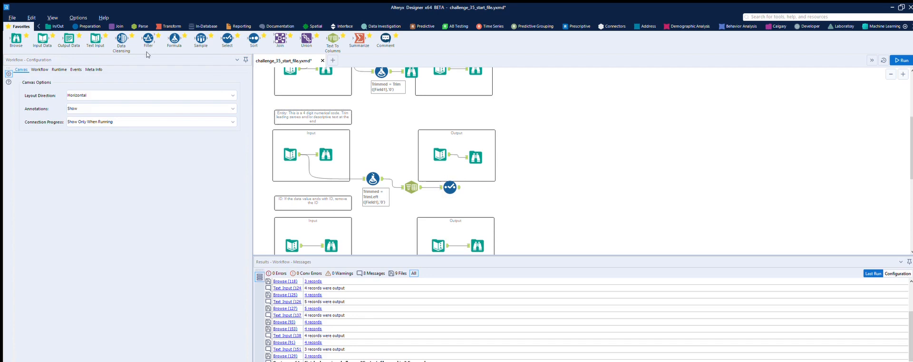
left_click_drag(16, 39, 489, 188)
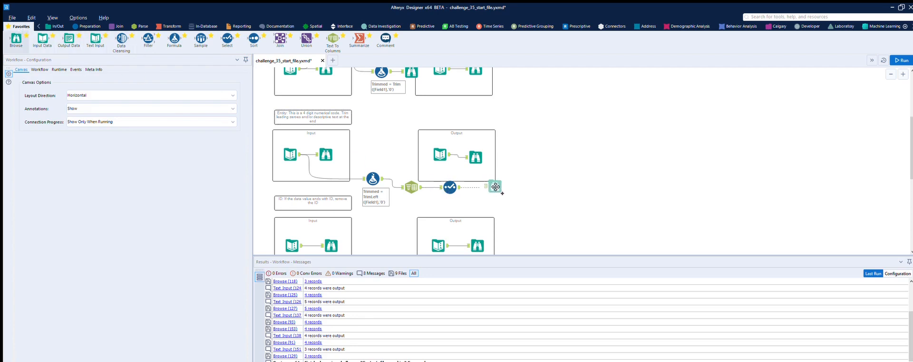
key("ctrl+r")
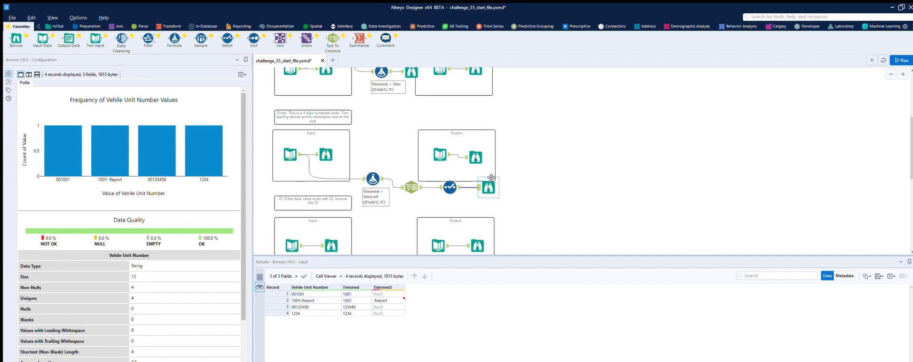
left_click(477, 159)
left_click(494, 184)
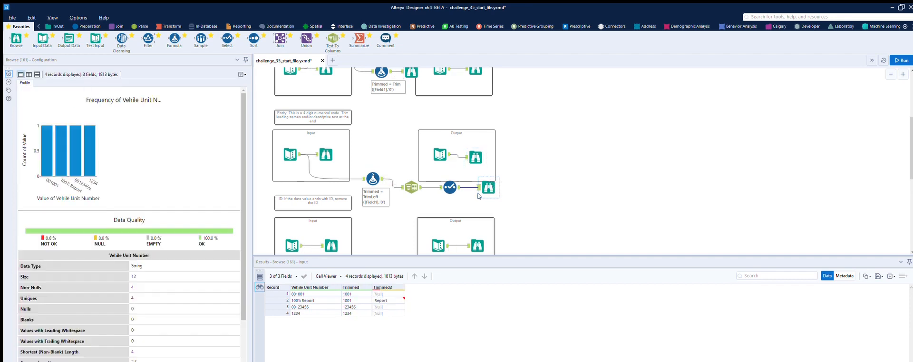
Exclude the Trimmed2 field in the Entity section's Select tool and correct Field1's new name to Vehicle Unit Number
left_click(451, 186)
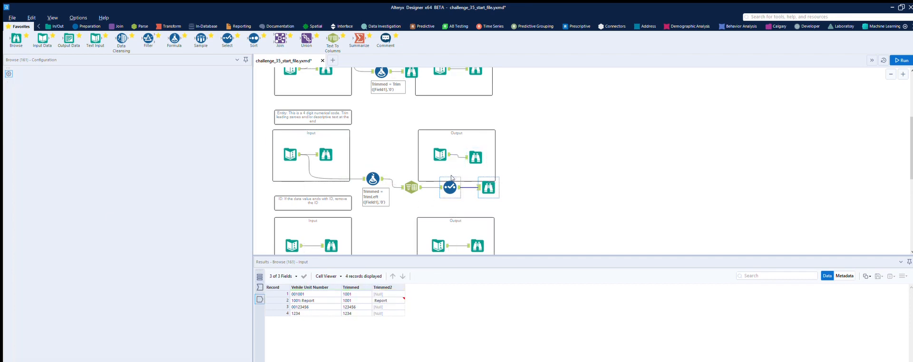
left_click(29, 113)
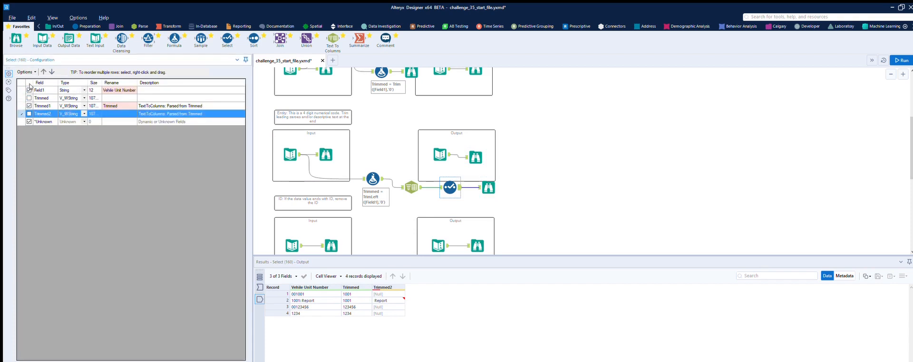
left_click(113, 89)
left_click(110, 90)
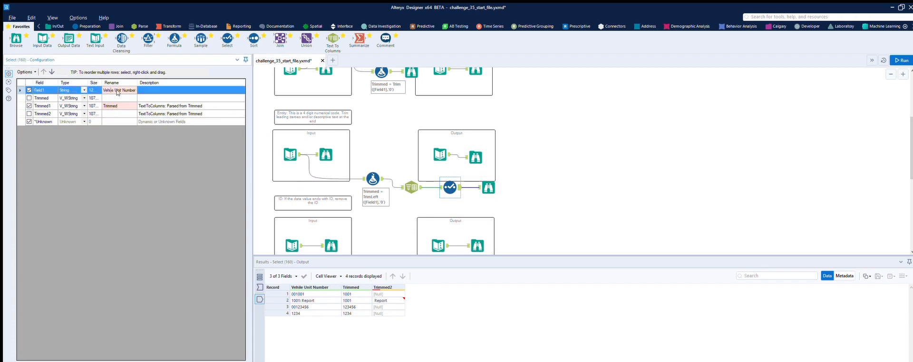
type("c")
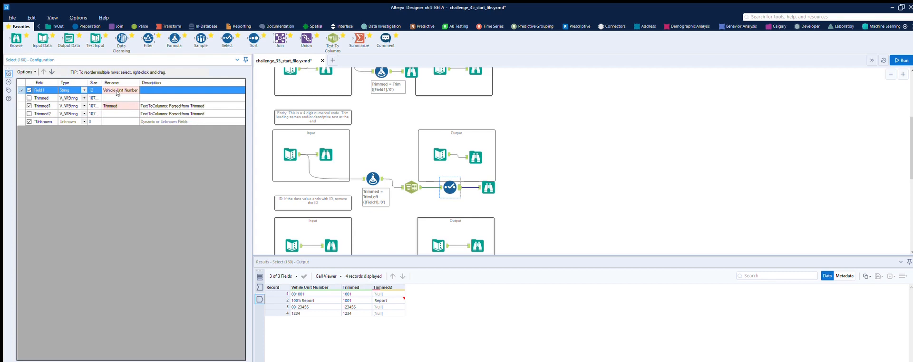
Rerun the workflow and check the Entity section's Browse results against the expected output again
left_click(902, 60)
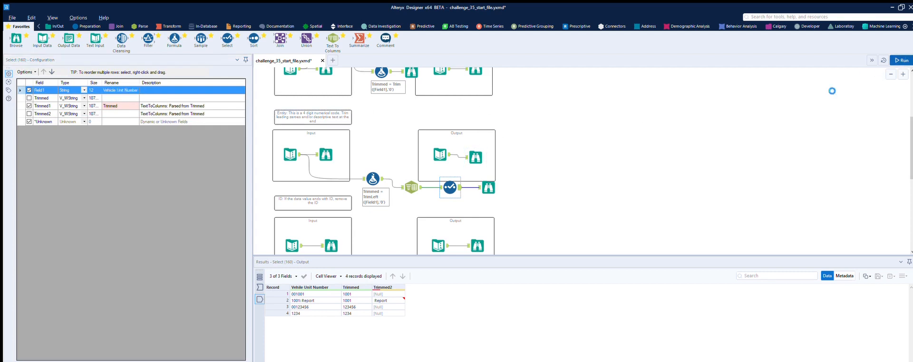
left_click(489, 187)
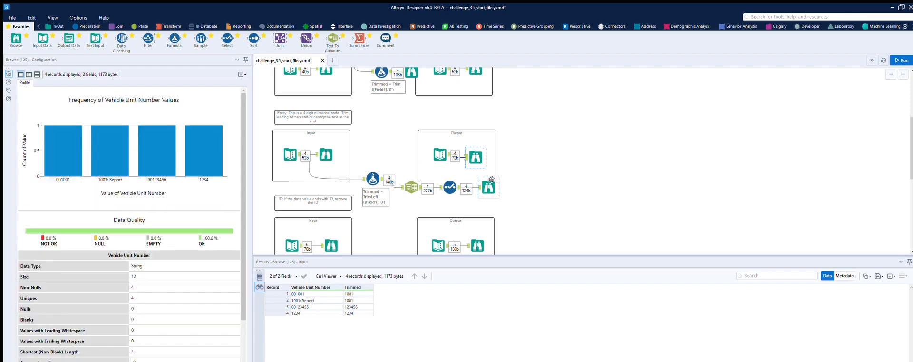
Examine the ID section's input data, place a Formula tool between its input and output boxes and connect it to the Text Input
scroll(528, 185, "down", 3)
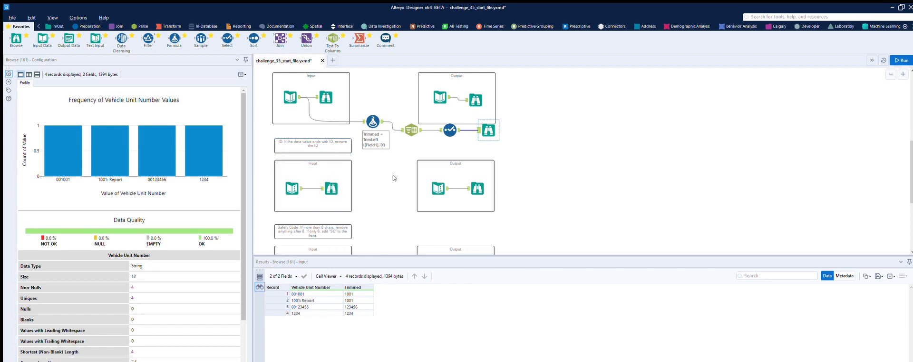
scroll(338, 162, "down", 1)
left_click(292, 174)
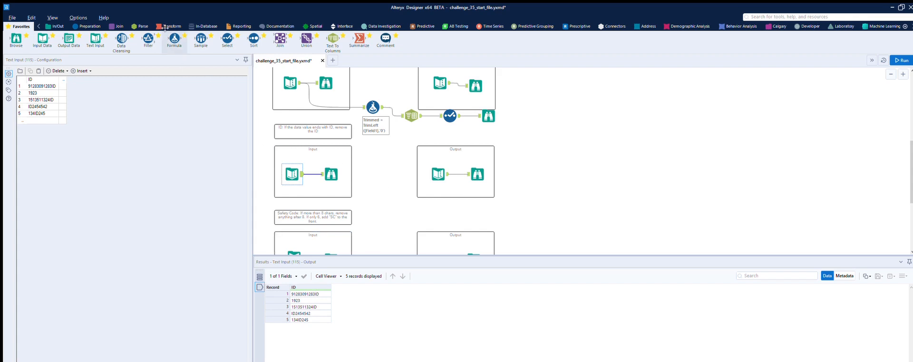
left_click_drag(174, 39, 378, 197)
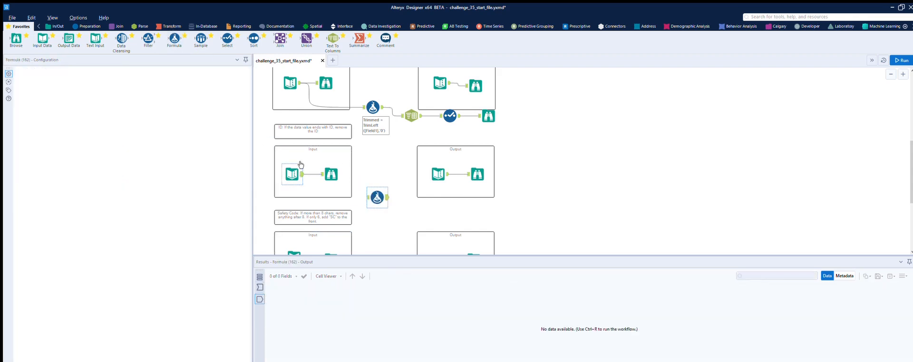
left_click_drag(303, 174, 367, 197)
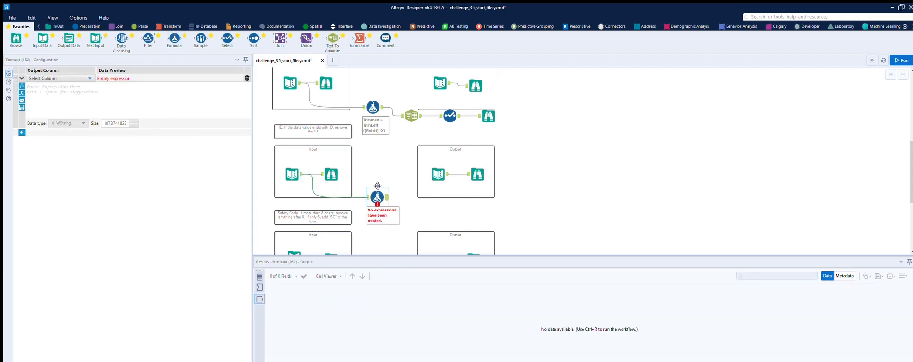
Check the ID section's expected output and add a new output column named Trimmed in its Formula tool
left_click(446, 166)
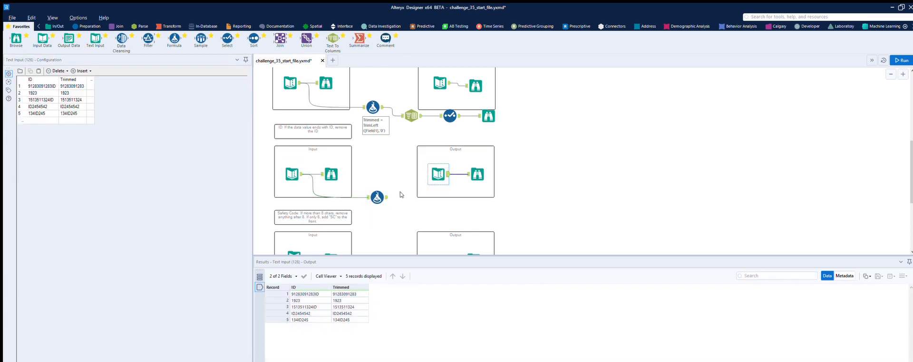
left_click(377, 196)
left_click(59, 78)
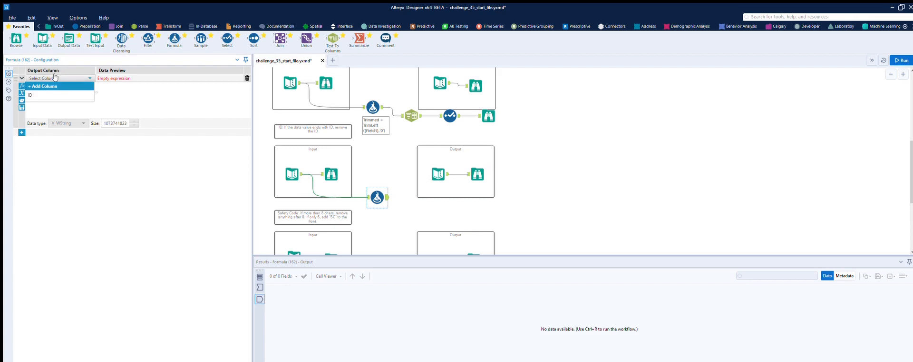
left_click(59, 85)
type("Trimm")
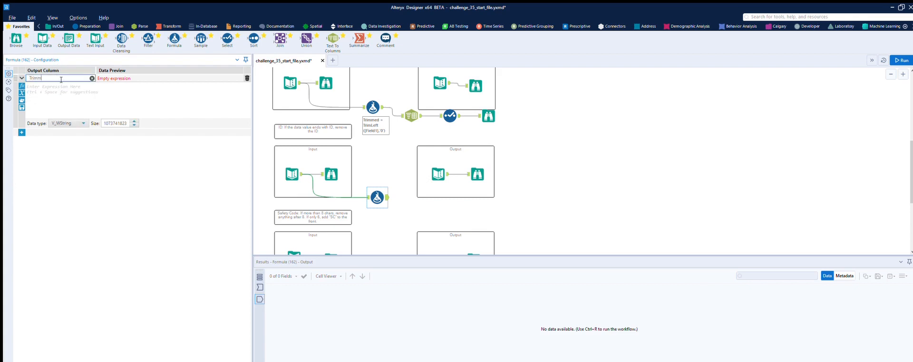
type("ed")
Set the Trimmed column's expression to TrimRight([ID],'ID') using the TrimRight string function
left_click(22, 85)
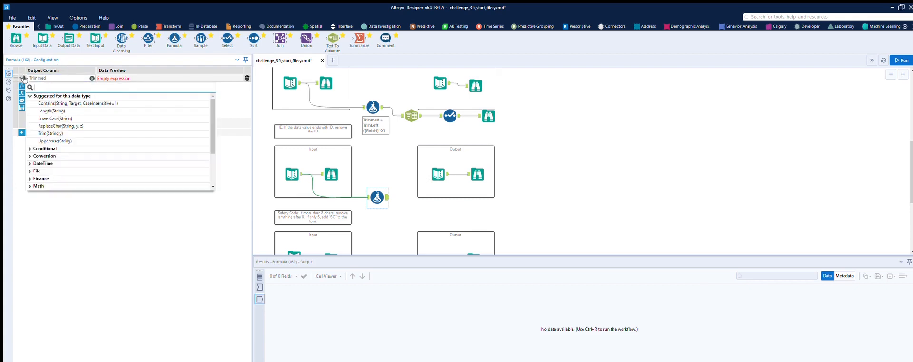
scroll(67, 157, "down", 3)
left_click(31, 177)
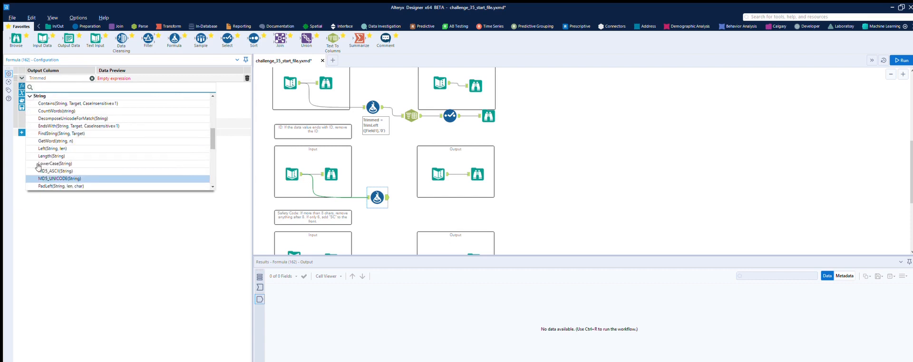
scroll(71, 145, "down", 5)
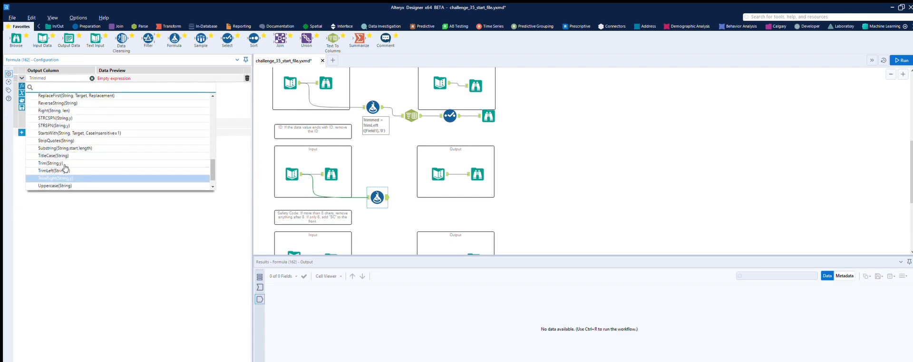
left_click(64, 178)
type("[ID]")
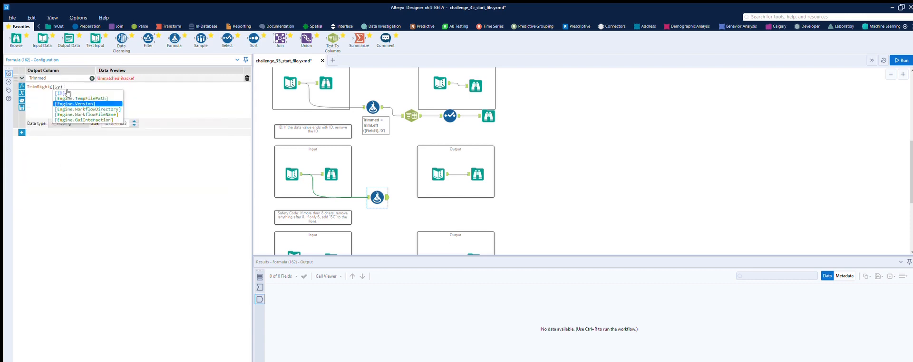
key("Return")
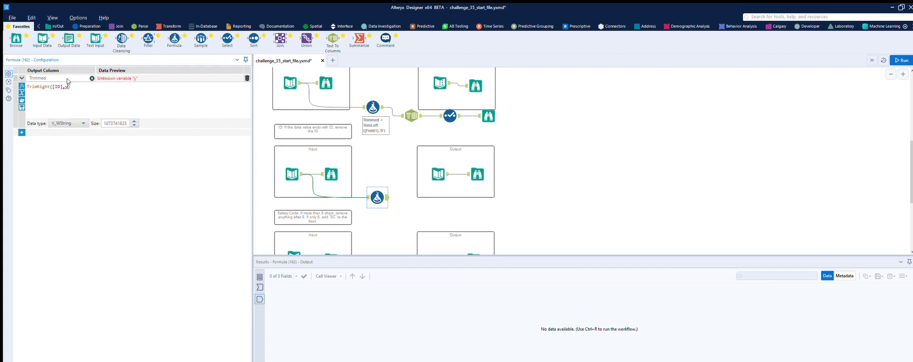
key("Delete")
type("'ID'")
Attach a Browse tool after the ID section's Formula, run the workflow and compare its results with the expected output
left_click_drag(16, 39, 416, 195)
left_click(901, 60)
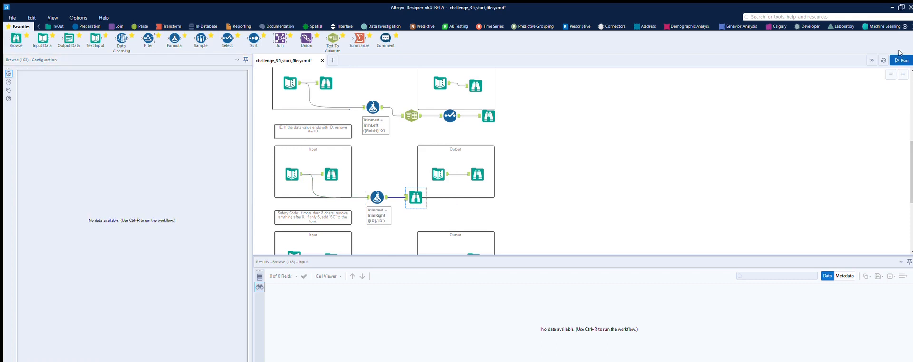
left_click(479, 163)
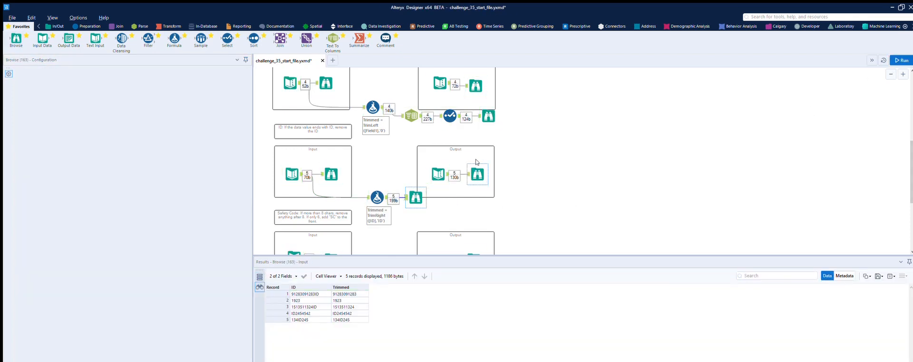
left_click(420, 188)
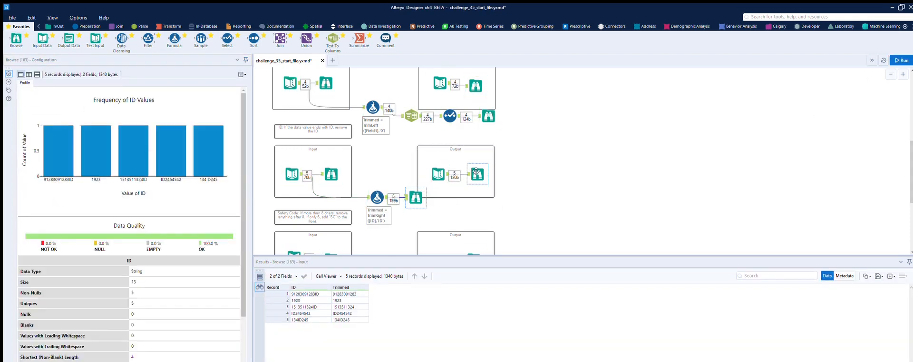
left_click(479, 169)
Examine the Safety Code section's instructions, input data and expected Fixed output
scroll(478, 168, "down", 4)
scroll(359, 208, "down", 1)
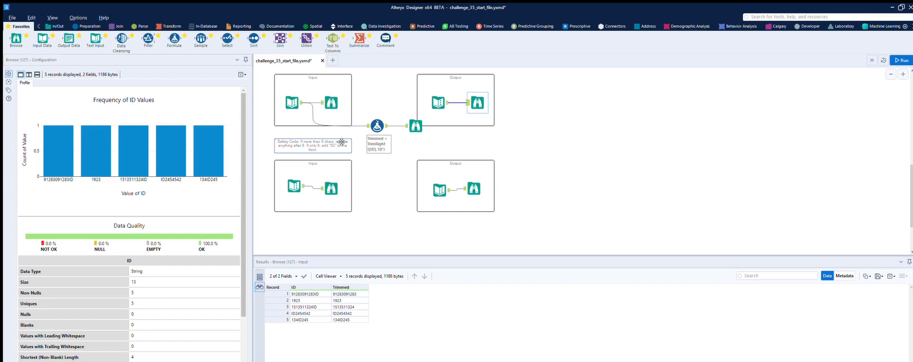
left_click(336, 180)
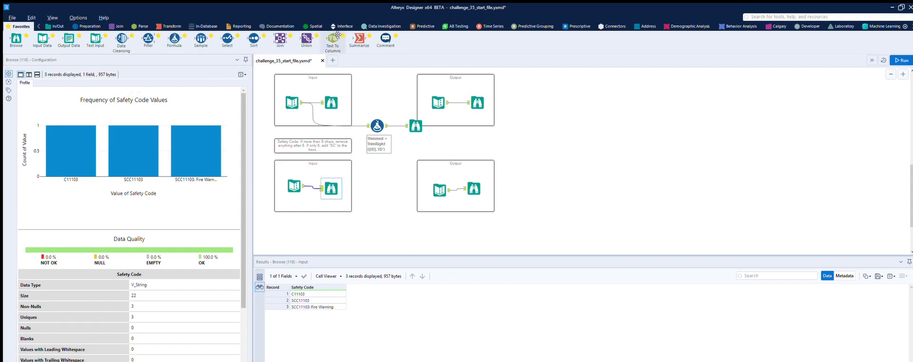
left_click(448, 182)
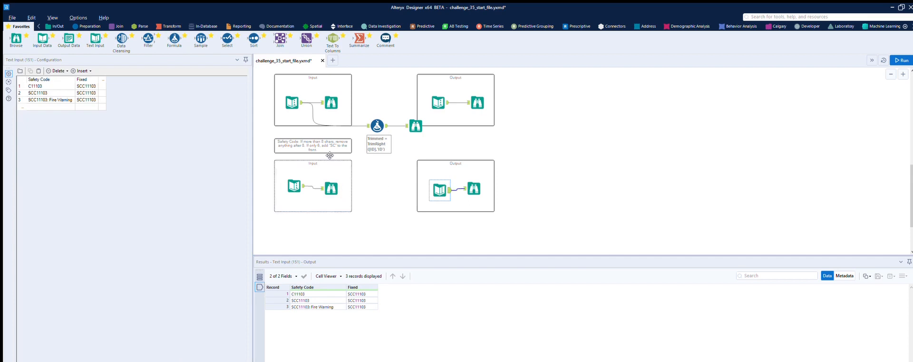
Place a Text To Columns tool below the Safety Code section's boxes and connect it to the Text Input
left_click_drag(334, 31, 373, 224)
left_click_drag(305, 186, 352, 212)
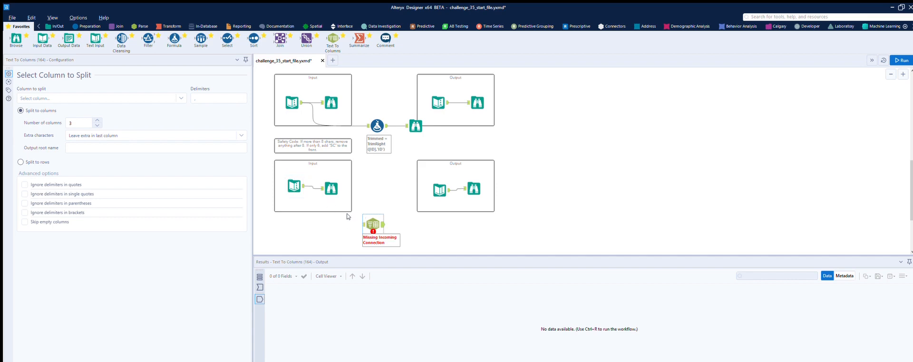
left_click(314, 187)
left_click_drag(305, 185, 365, 224)
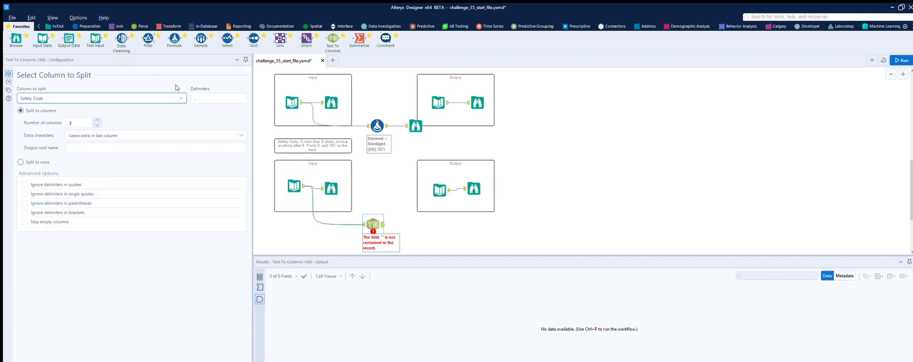
Configure the Text To Columns tool to split Safety Code on the colon delimiter into 2 columns
left_click(179, 97)
left_click(179, 99)
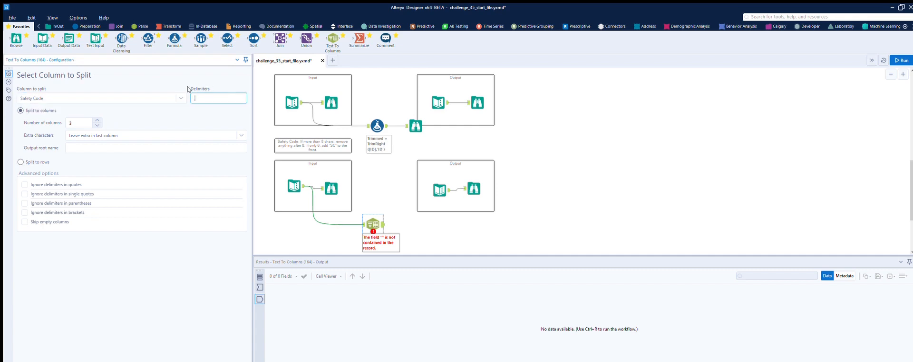
left_click(97, 125)
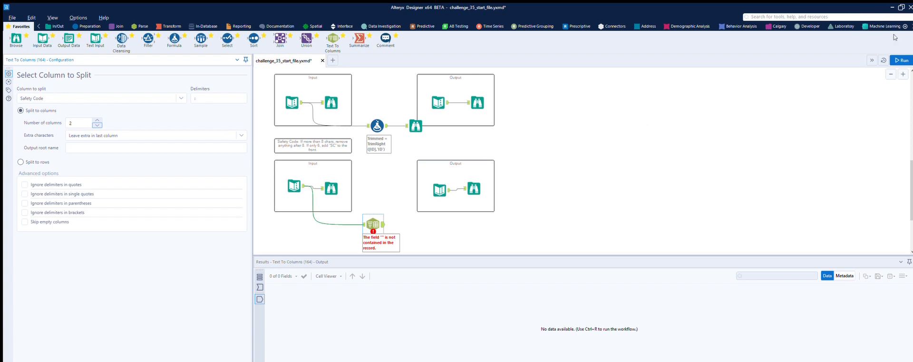
Run the workflow and compare the split Safety Code columns with the expected Fixed values
left_click(901, 60)
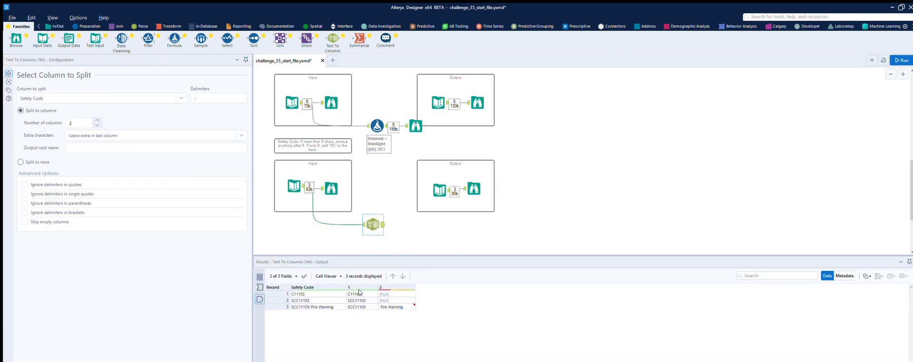
left_click(440, 189)
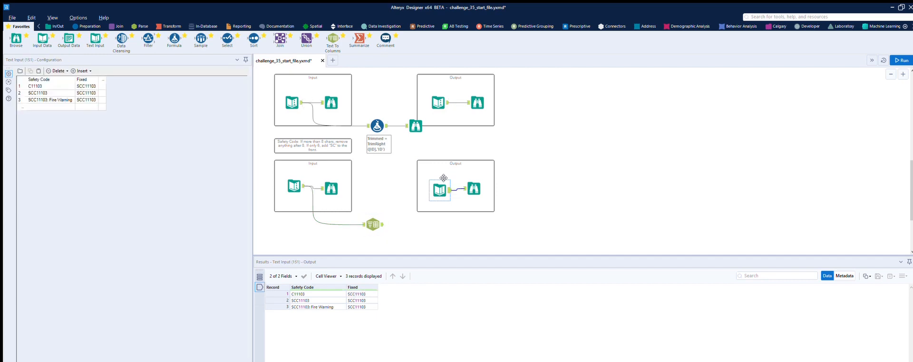
left_click(374, 222)
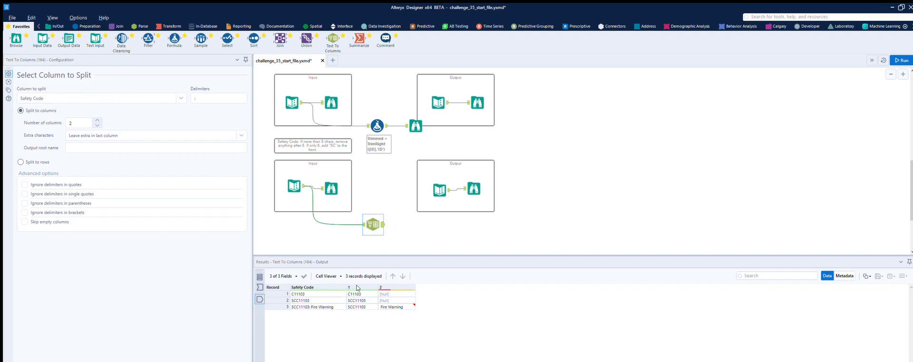
Add a Formula tool after the Text To Columns tool and choose column 1 as its output column
left_click_drag(175, 38, 407, 224)
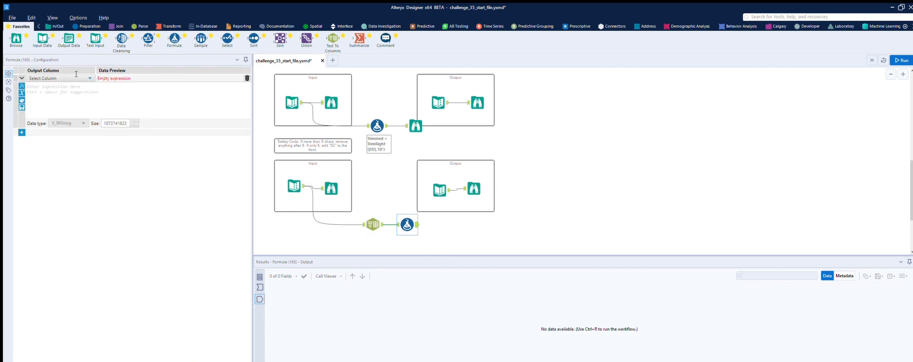
left_click(57, 78)
left_click(41, 93)
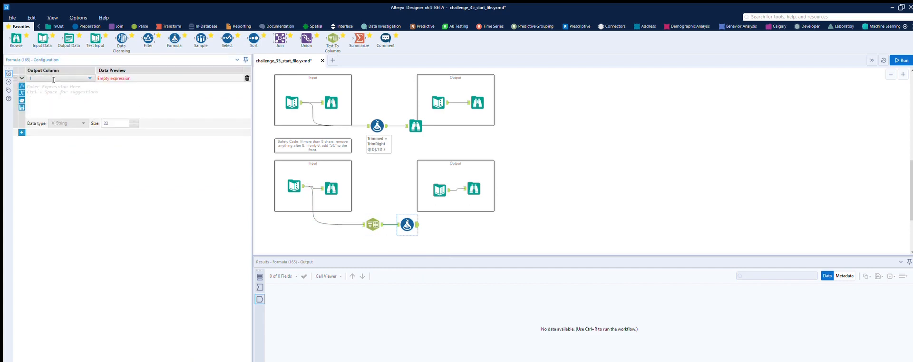
Set column 1's expression to PadLeft([1], 8, 'SC') using the PadLeft string function
left_click(22, 85)
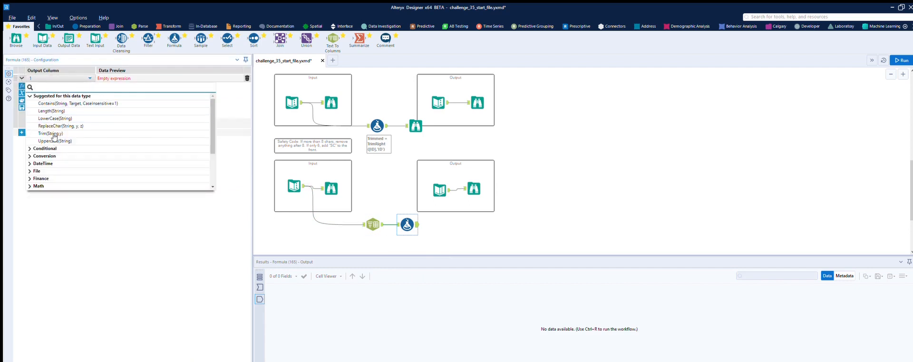
scroll(53, 135, "down", 2)
left_click(31, 177)
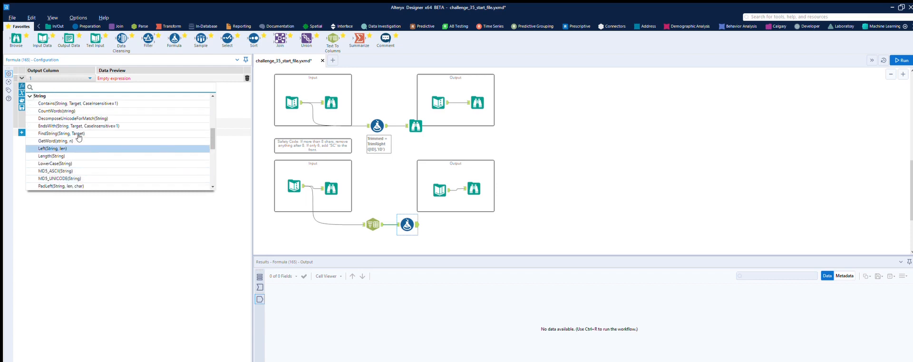
scroll(69, 135, "down", 1)
scroll(69, 135, "down", 3)
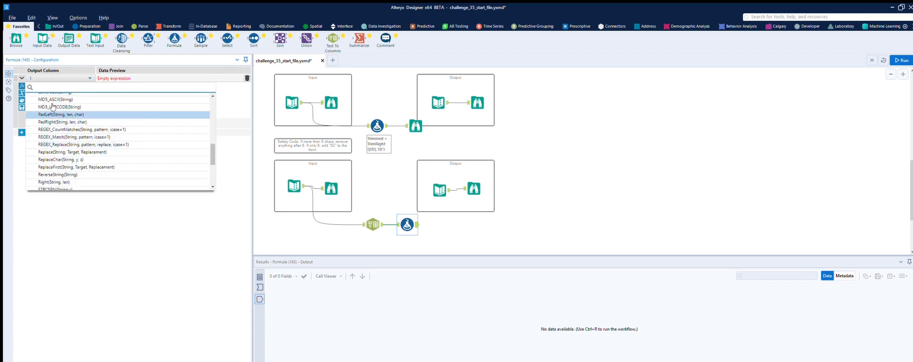
left_click(52, 114)
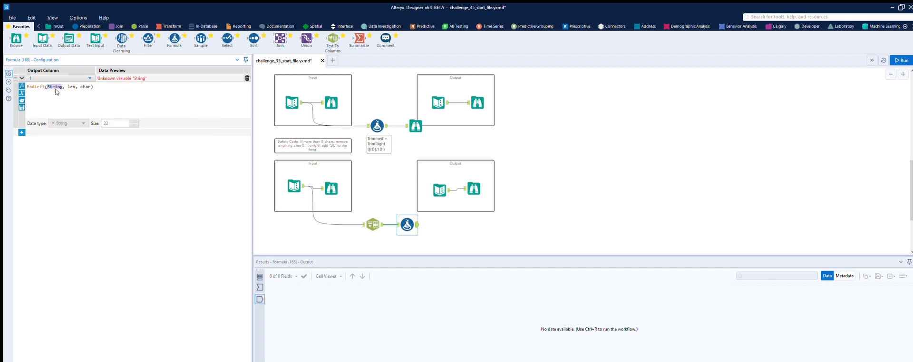
type("[")
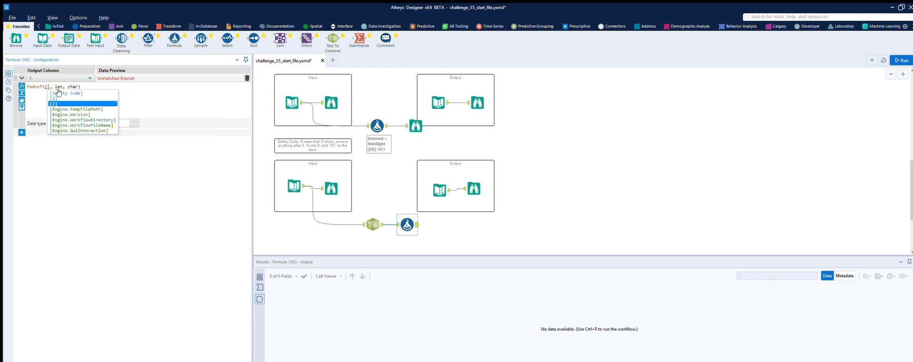
left_click(54, 98)
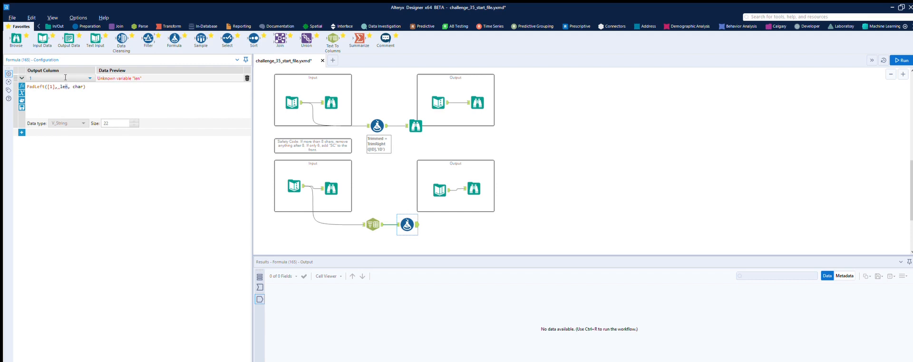
type("8, 'SC'")
Run the workflow and compare the padded Safety Code values with the expected output
left_click(902, 60)
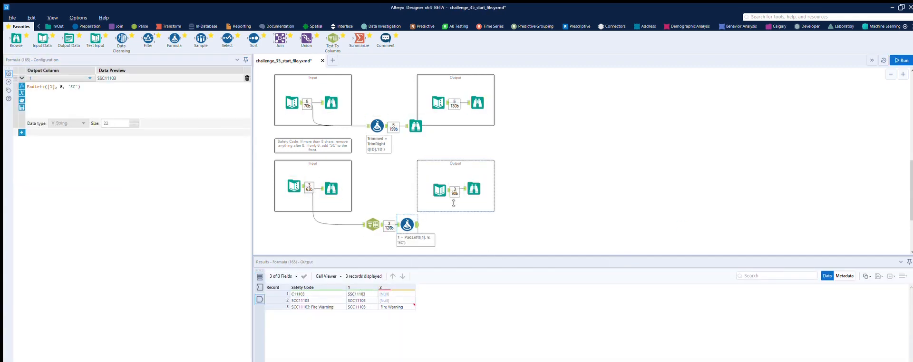
left_click(476, 179)
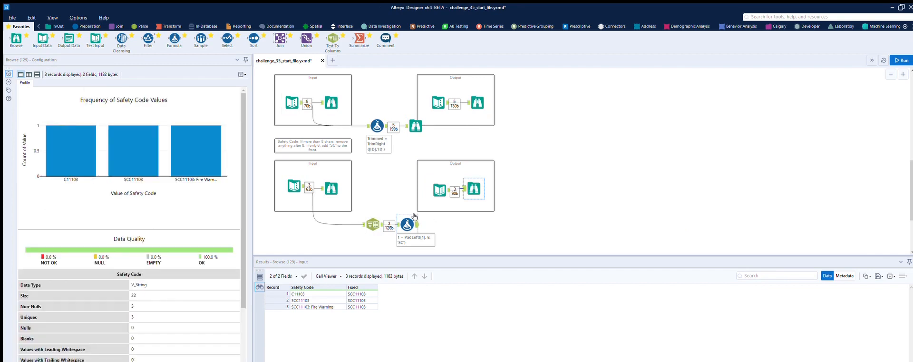
left_click(413, 215)
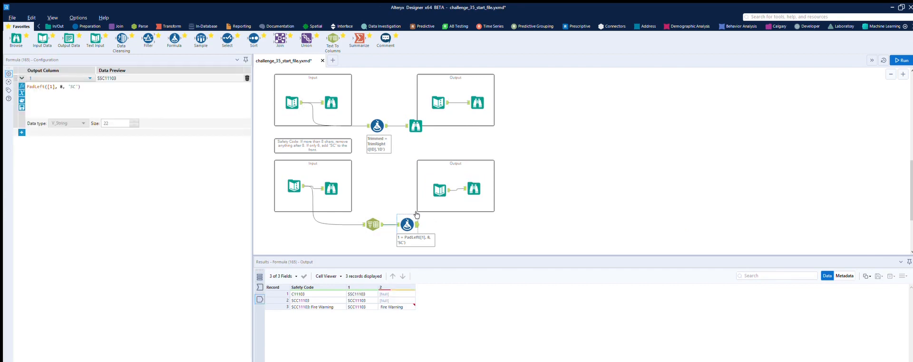
left_click(477, 182)
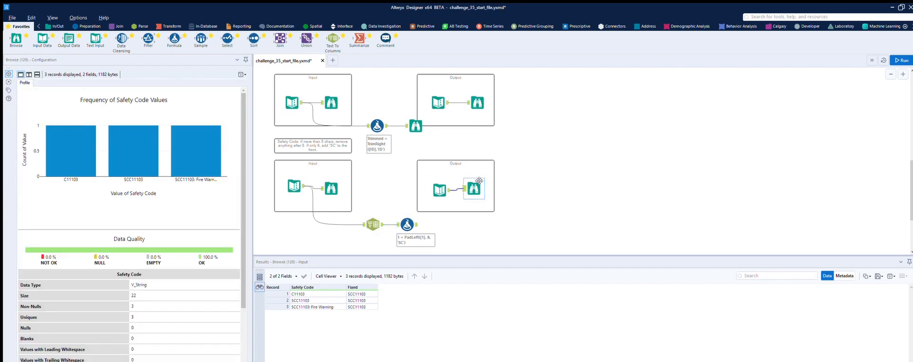
Change the Safety Code Formula's expression to PadLeft([1], 7, "C")
left_click(413, 217)
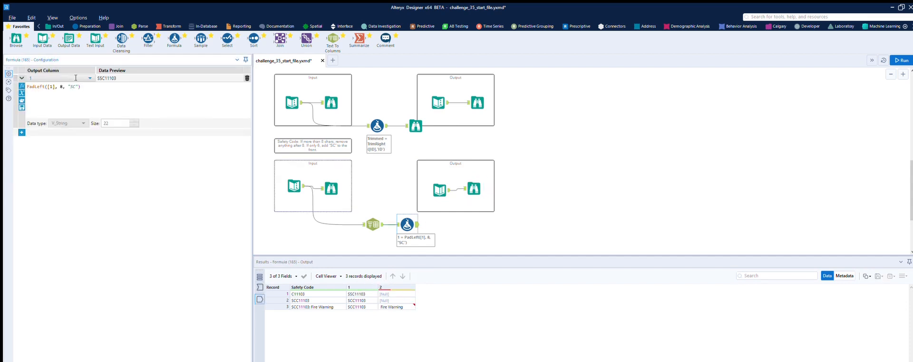
key("BackSpace")
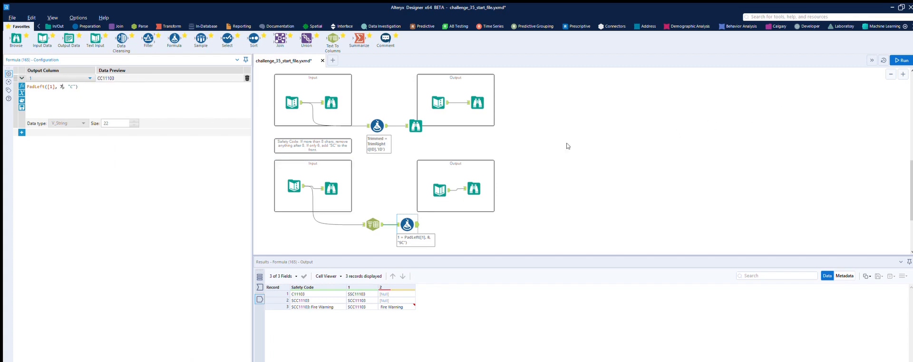
Add a second column 1 expression, PadLeft([1], 8, "S"), to the Safety Code Formula tool and run the workflow
left_click(901, 60)
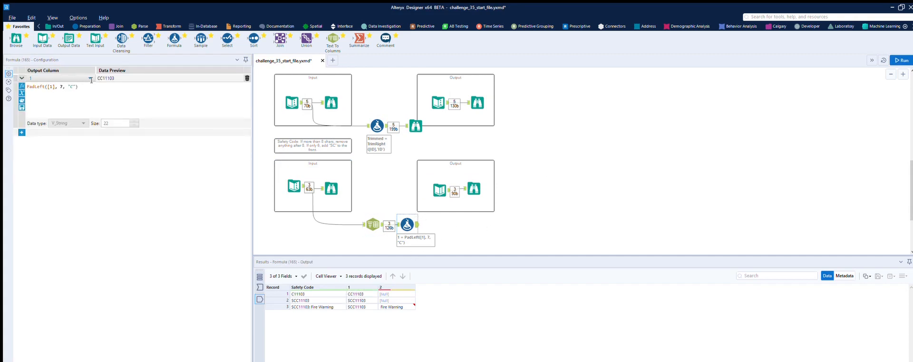
left_click_drag(78, 86, 27, 79)
key("ctrl+c")
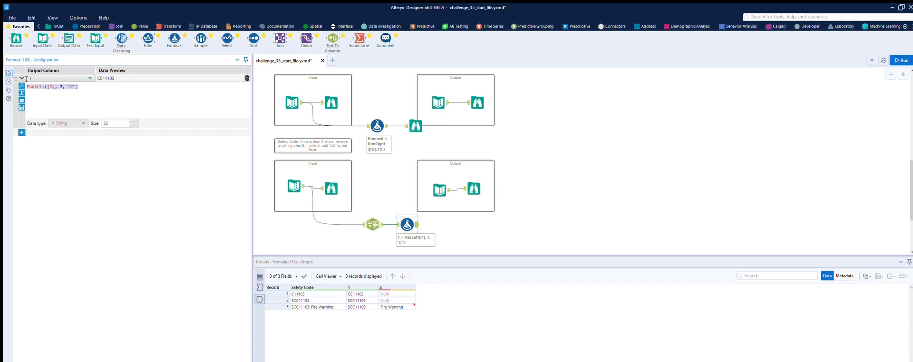
left_click(22, 131)
left_click(52, 133)
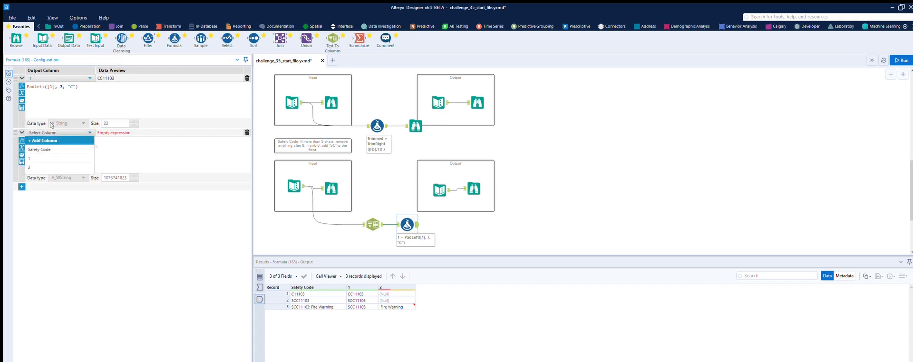
left_click(48, 158)
key("ctrl+v")
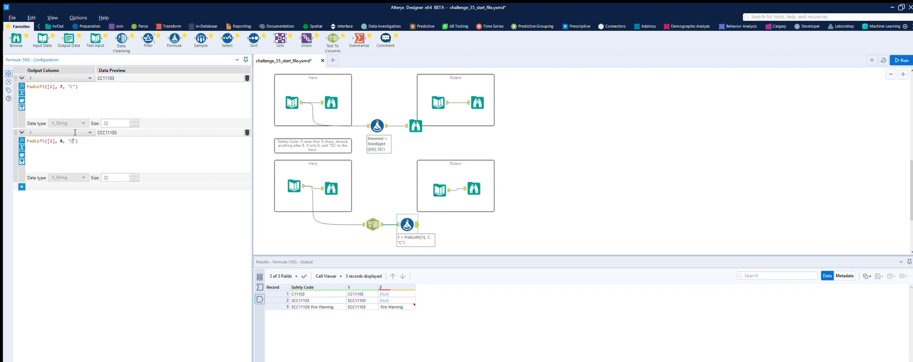
left_click(901, 60)
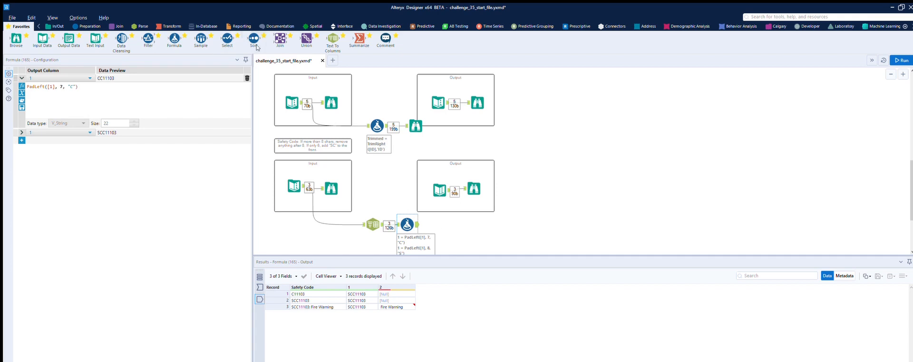
Add a Select tool that excludes column 2 after the Safety Code Formula, attach a Browse tool to it and run the workflow
left_click_drag(230, 36, 442, 224)
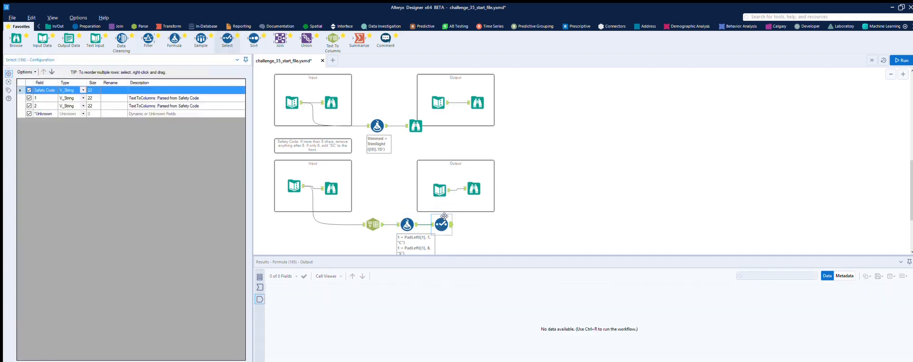
left_click(29, 105)
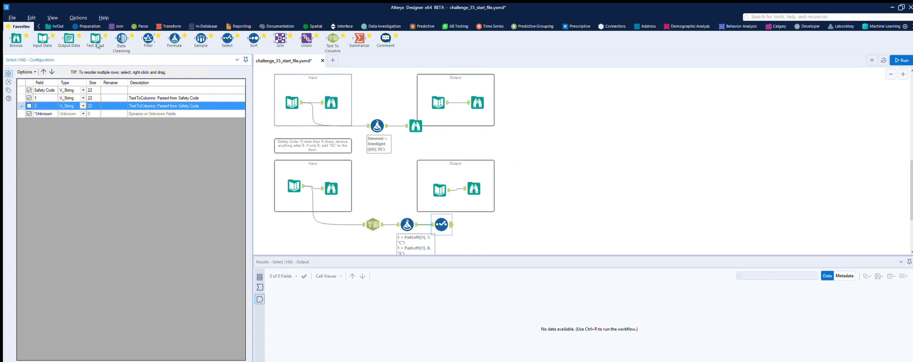
left_click_drag(17, 39, 482, 217)
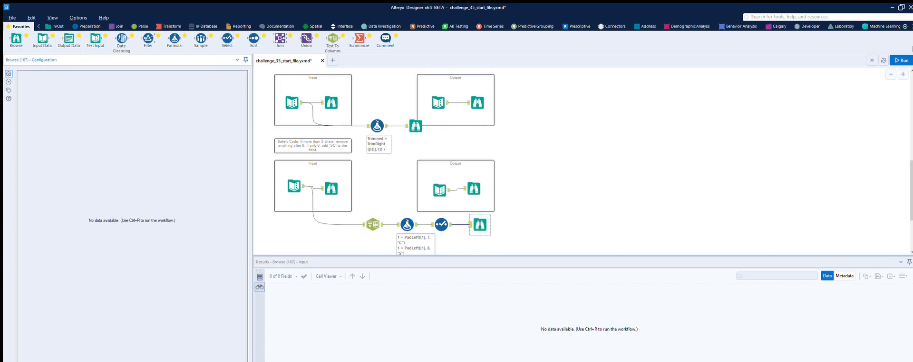
key("ctrl+r")
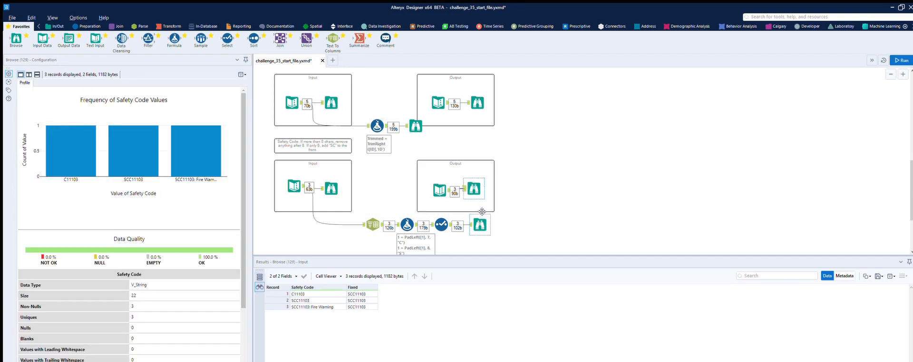
Rename column 1 to Fixed in the Select tool and rerun the workflow to compare with the expected Safety Code output
left_click(441, 224)
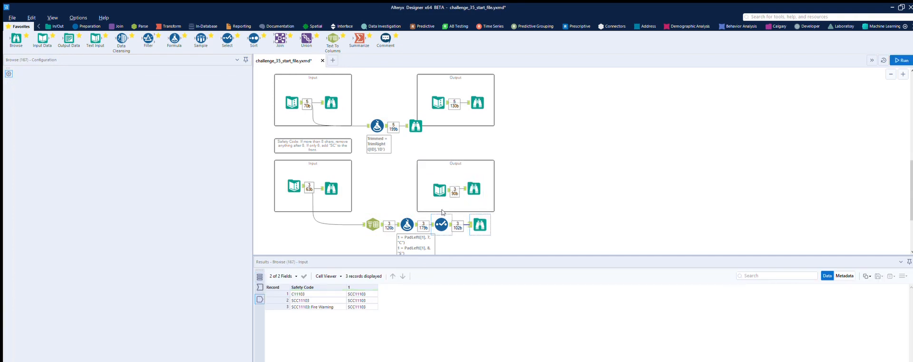
left_click(106, 97)
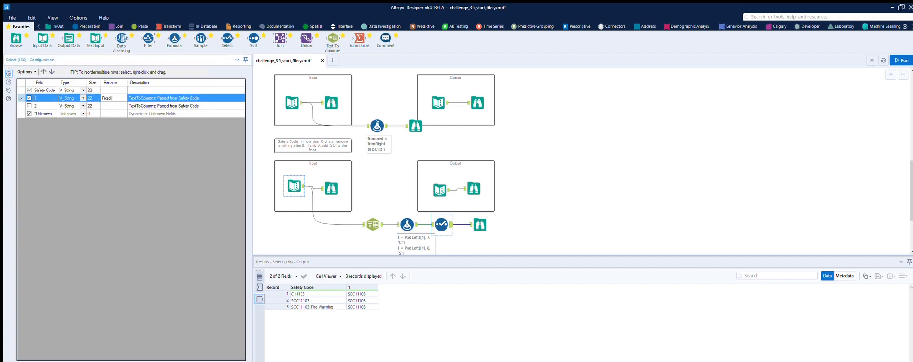
left_click(902, 60)
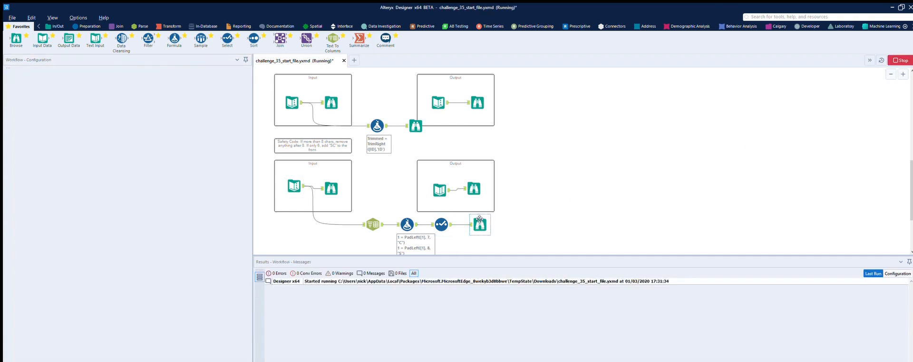
left_click(472, 183)
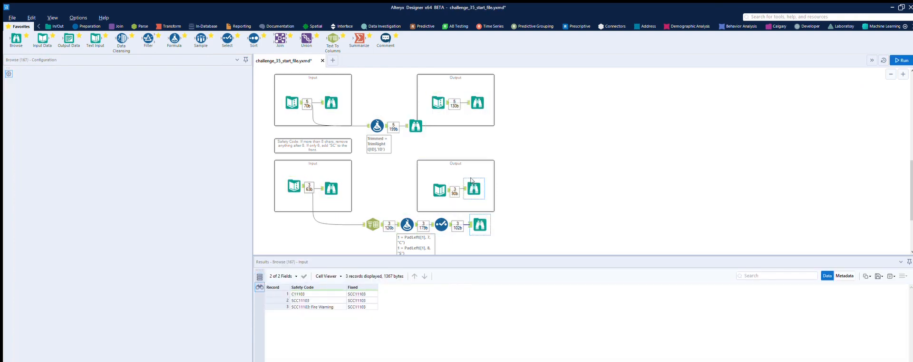
scroll(514, 198, "up", 1)
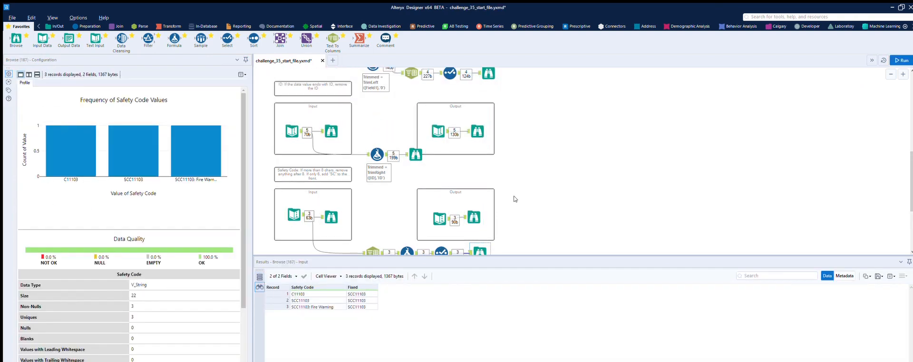
scroll(515, 199, "up", 3)
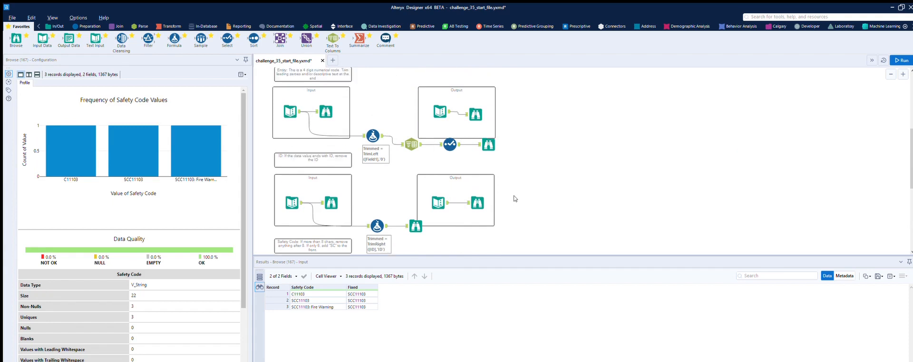
scroll(514, 199, "up", 5)
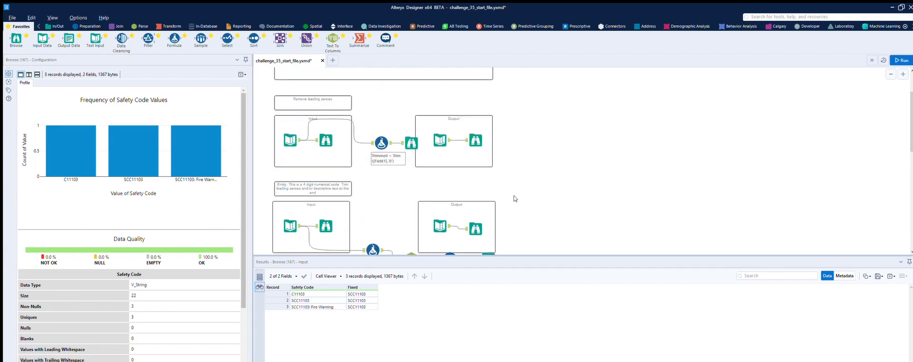
scroll(515, 199, "up", 2)
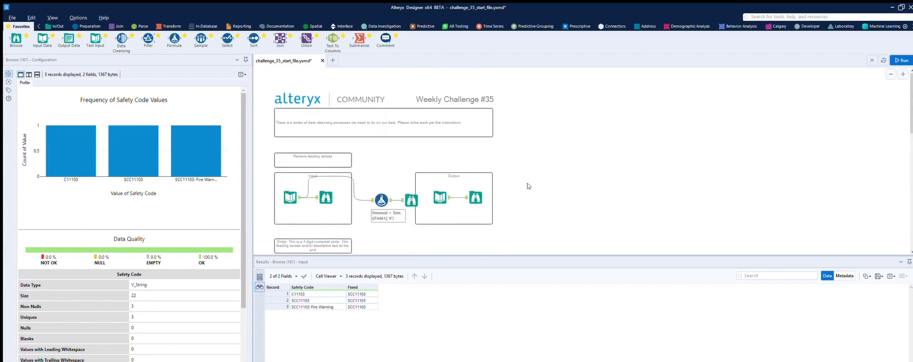